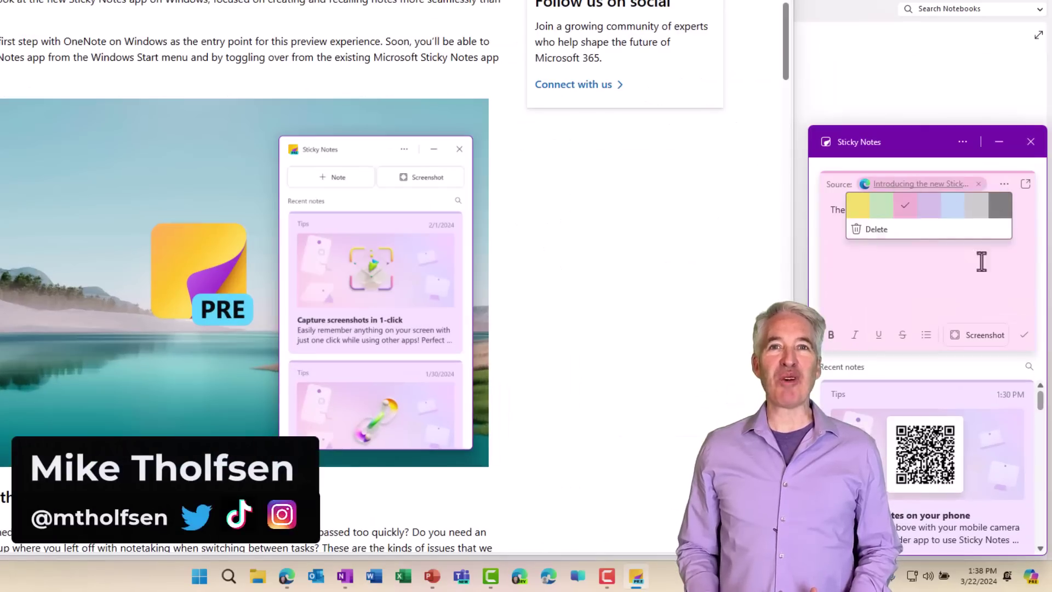
- Enter 'new Sticky Notes app is amazing!' and 'April 25th', then attach a file to the page
key("Escape")
type("new Sticky Notes app is amazing!")
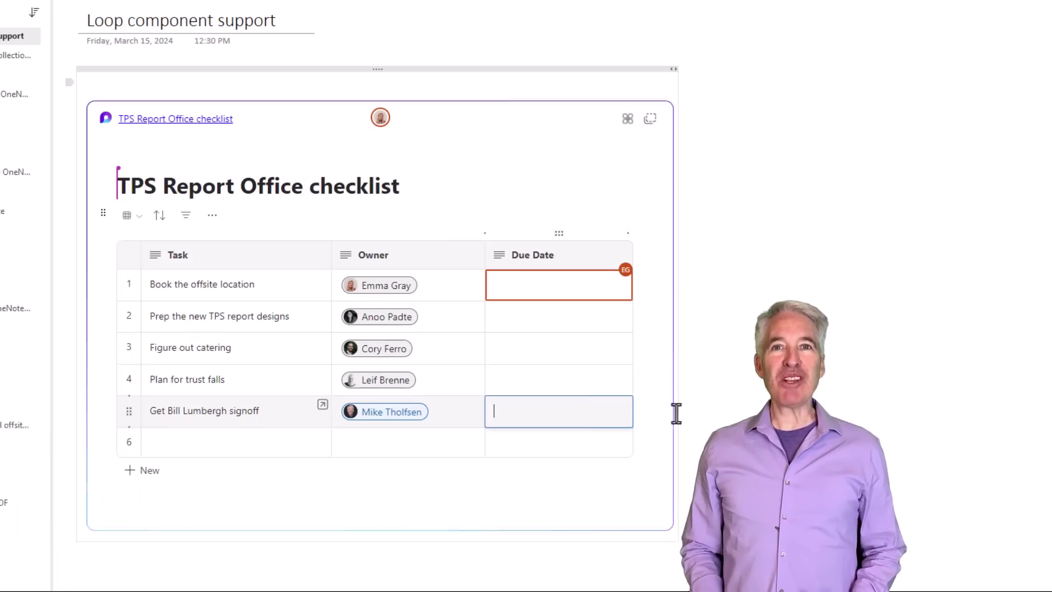
type("April 25th")
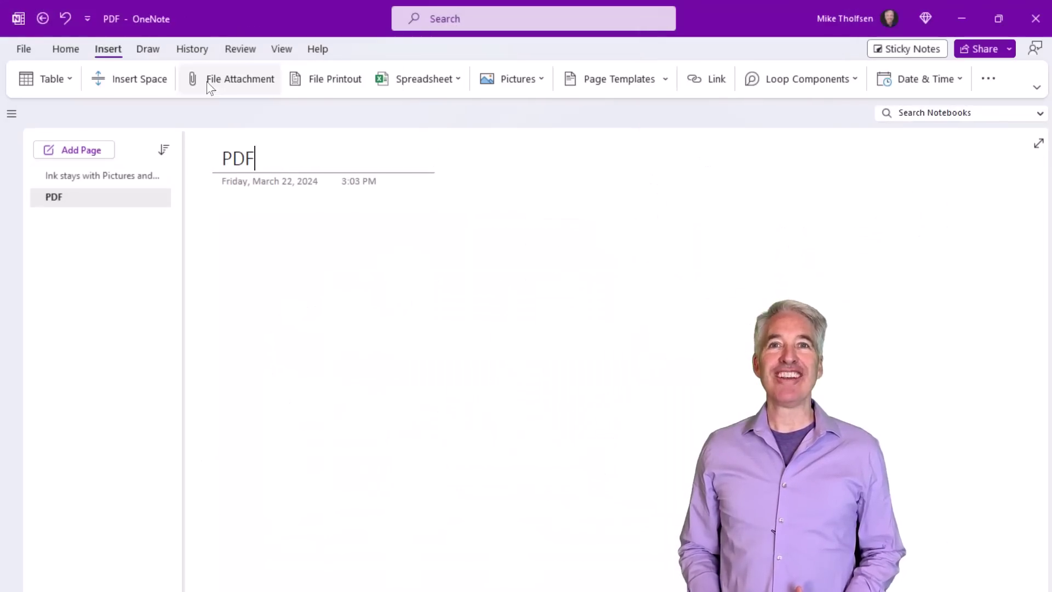
left_click(210, 86)
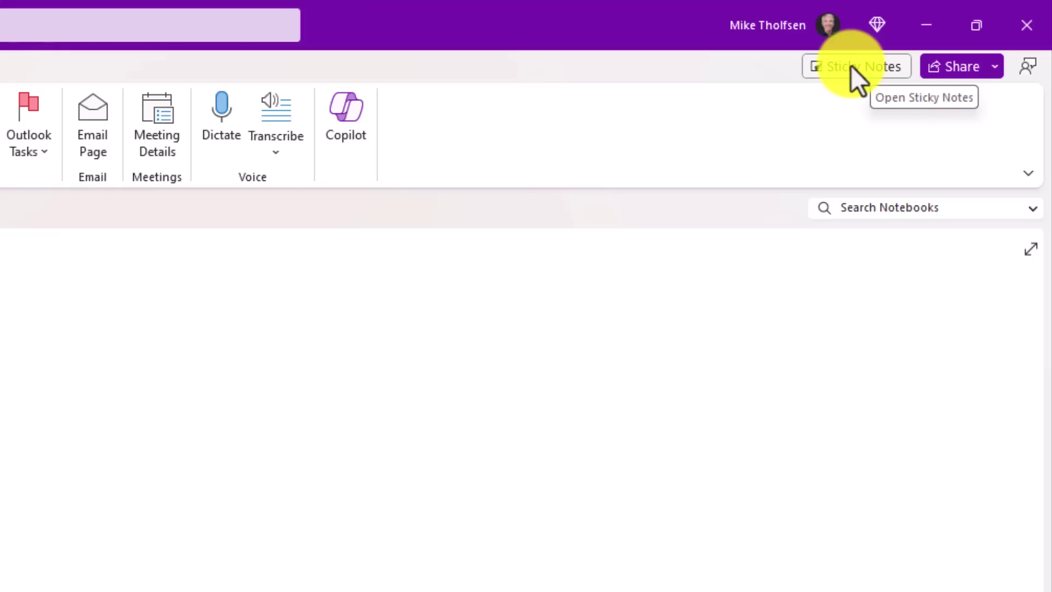
- Open Sticky Notes beside the notebook and look through its taskbar and settings menus
left_click(853, 67)
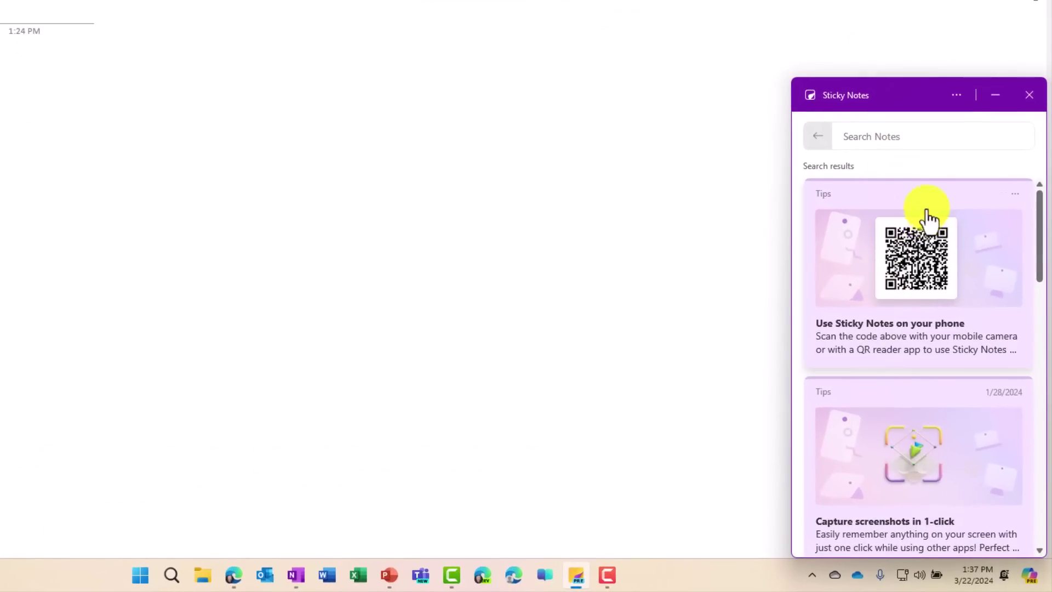
right_click(575, 573)
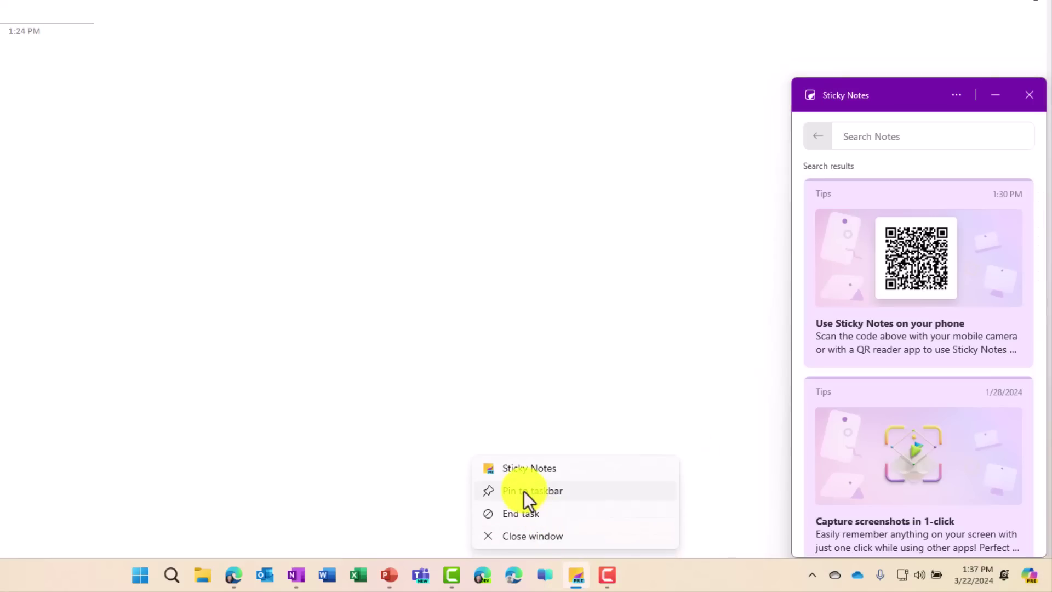
left_click(902, 94)
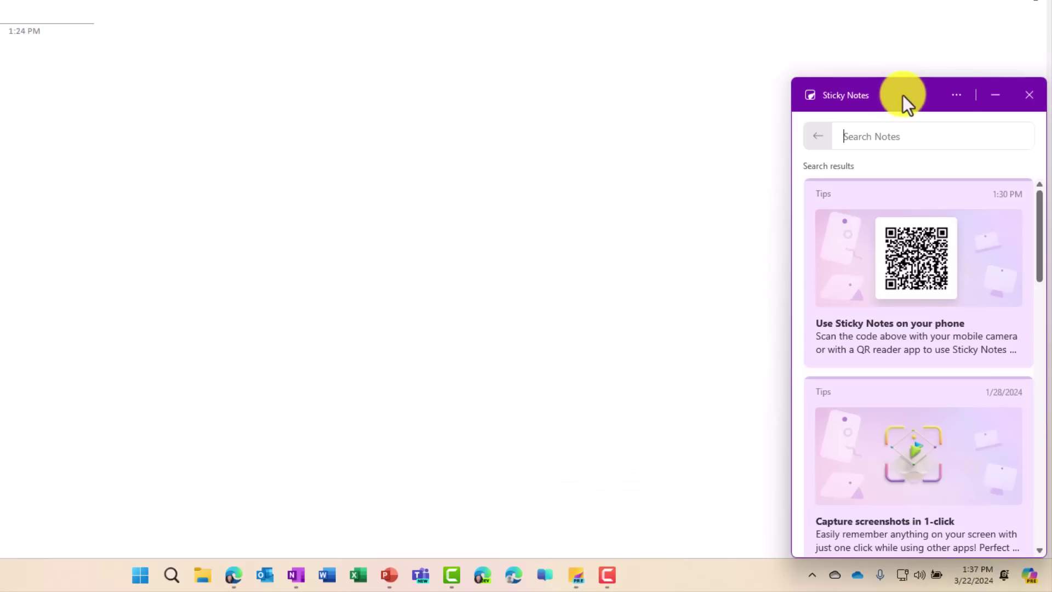
left_click(958, 98)
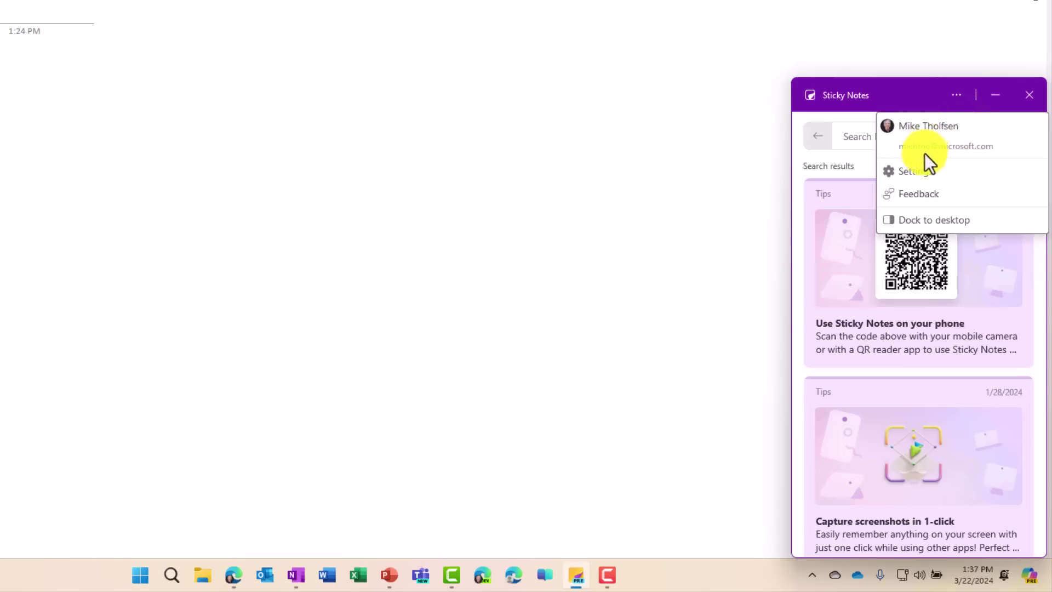
left_click(921, 93)
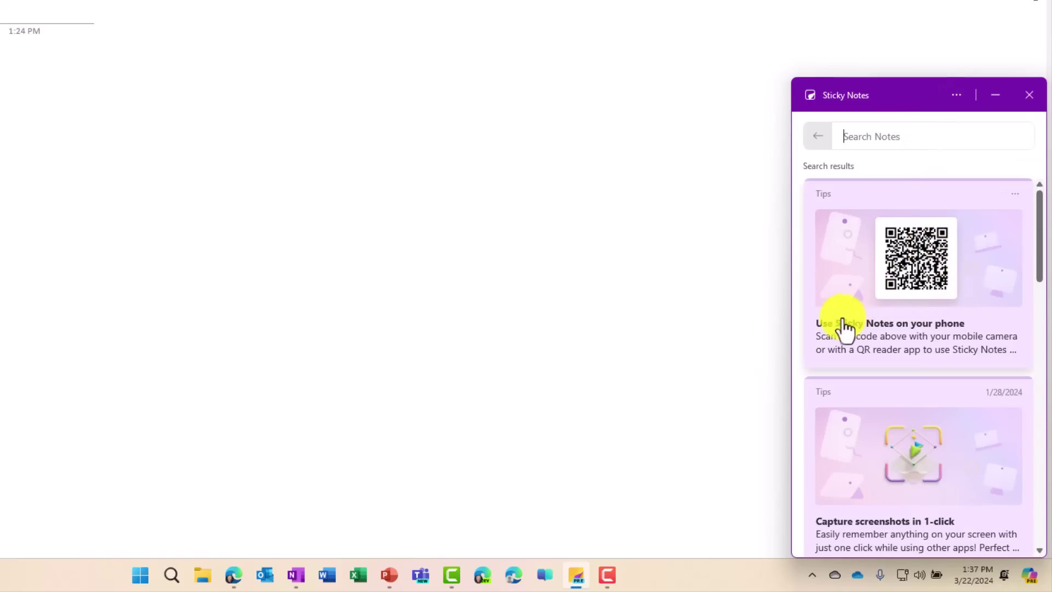
- Scroll down through the Sticky Notes Tips cards and older notes
scroll(932, 280, "down", 1)
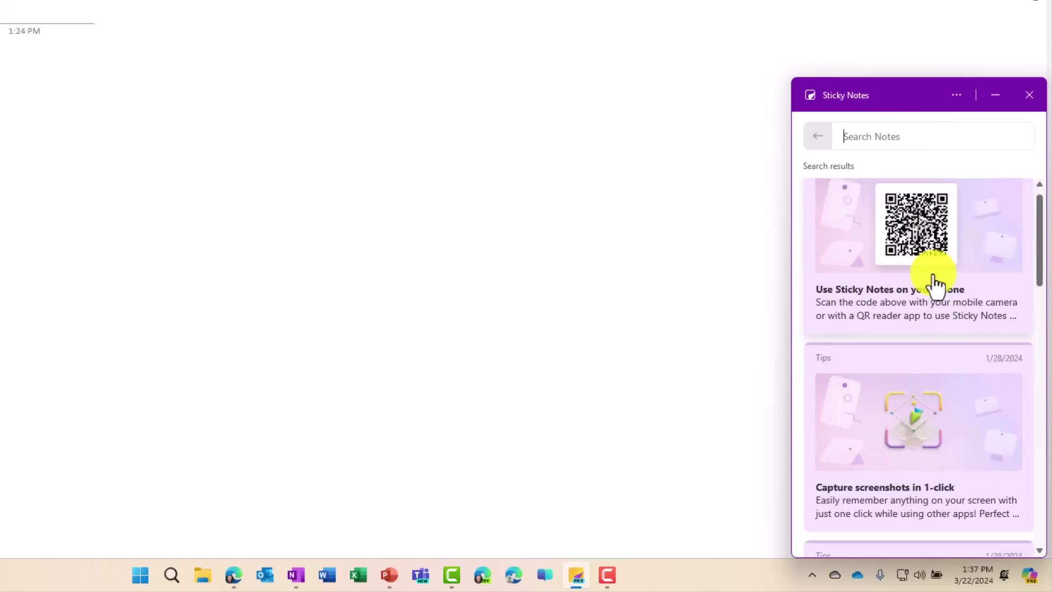
scroll(934, 287, "down", 2)
scroll(895, 365, "down", 5)
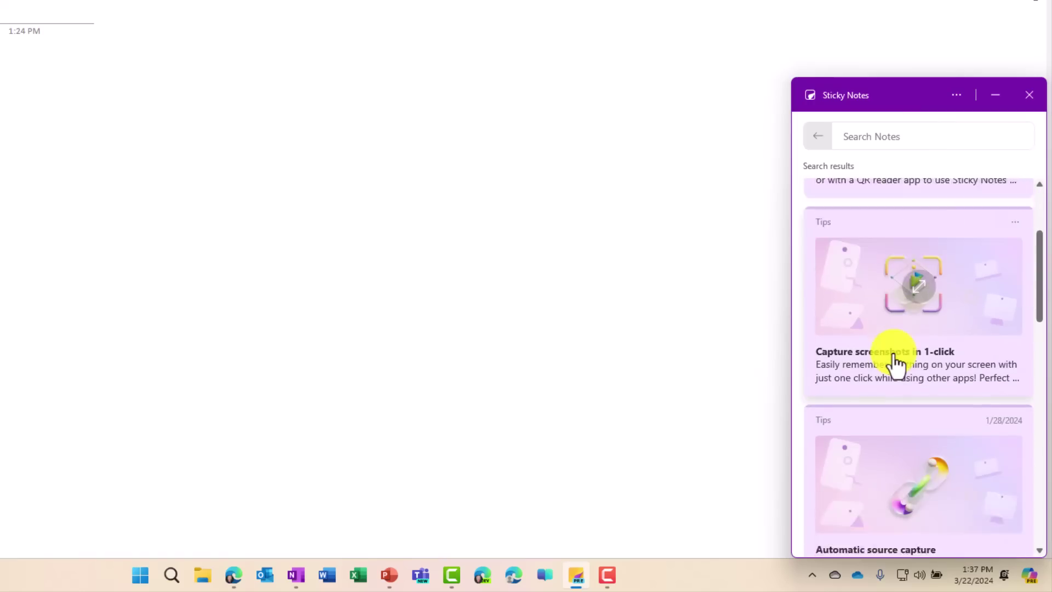
scroll(897, 378, "down", 7)
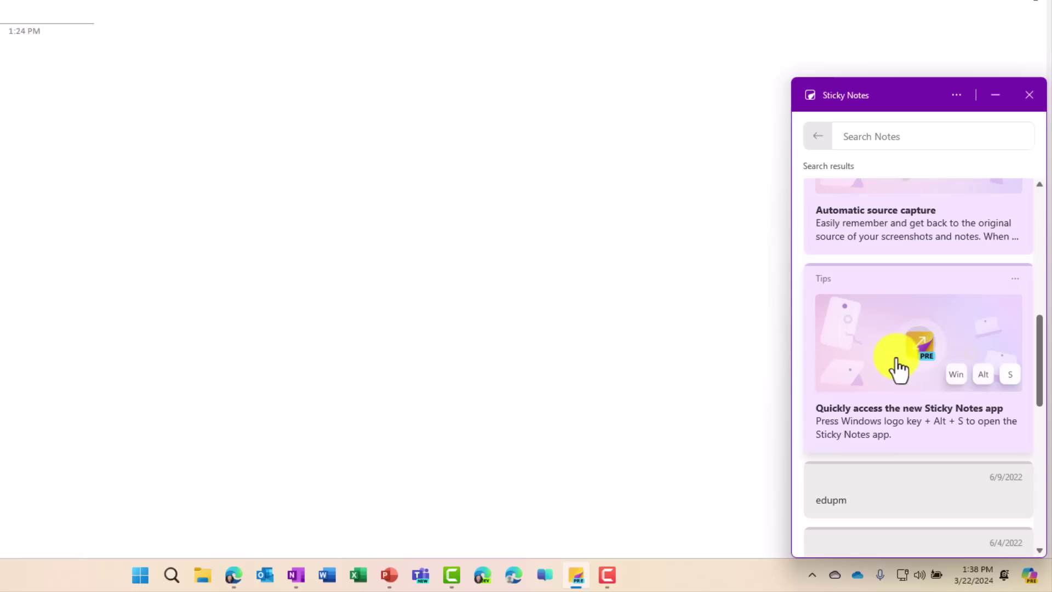
- Add a note 'The new Sticky Notes app is amazing!' linked to the Edge blog post
left_click(1029, 97)
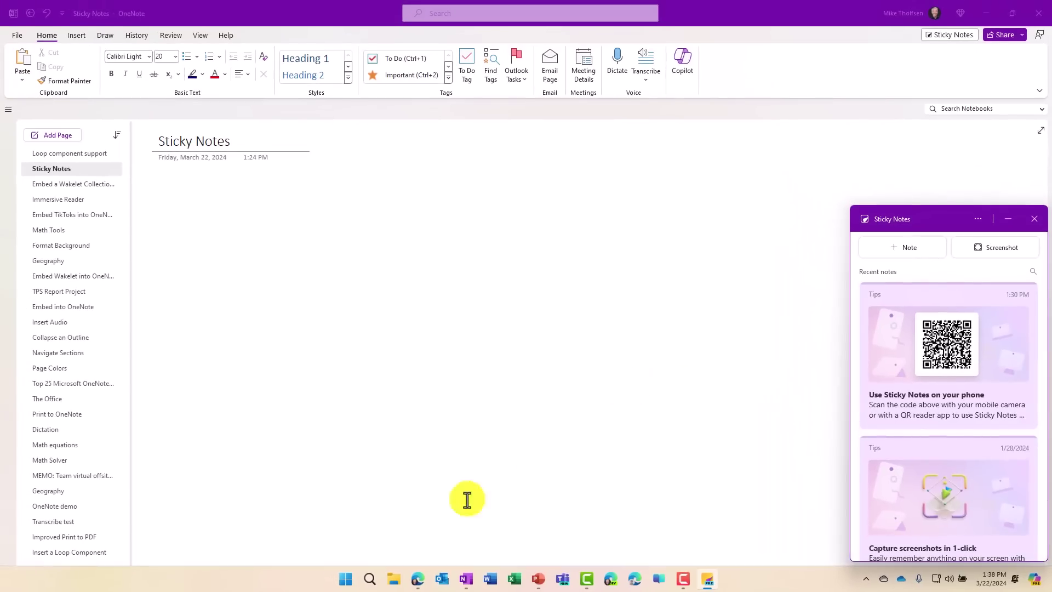
left_click(418, 579)
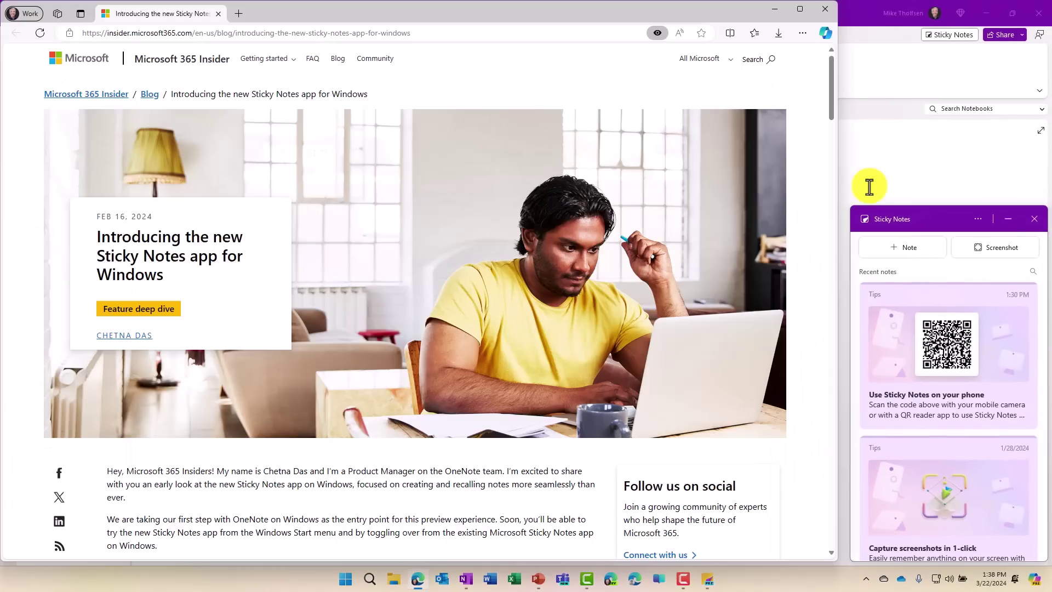
scroll(570, 235, "down", 7)
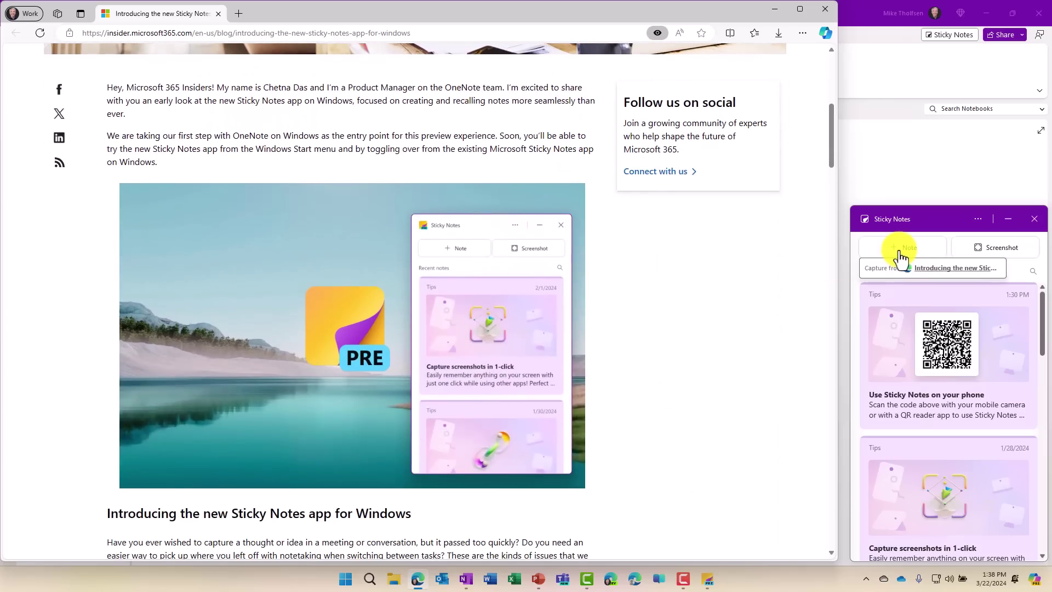
left_click(900, 251)
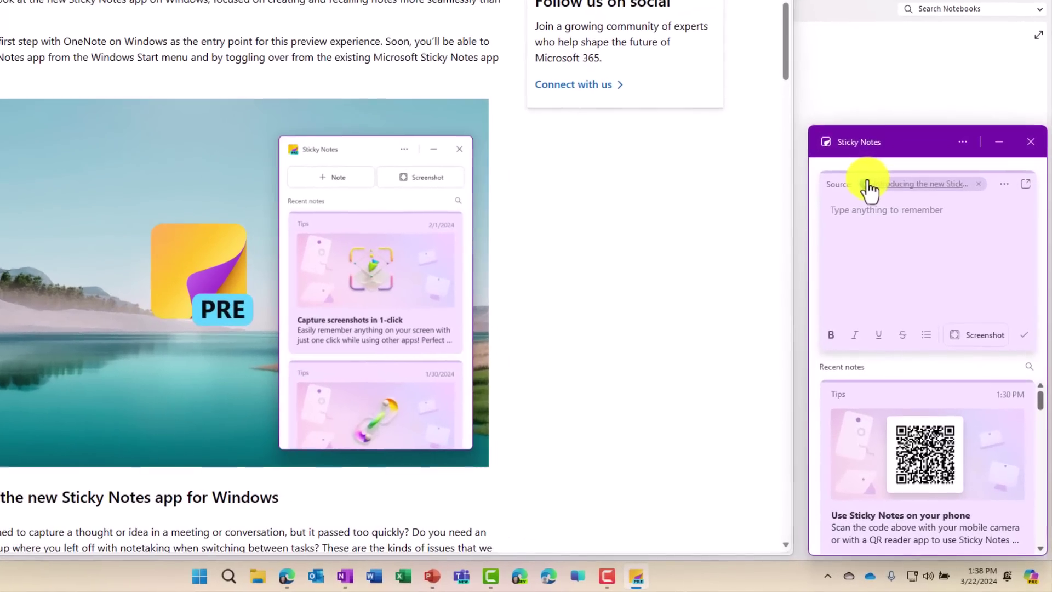
type("The new Sticky Notes app is amazing!")
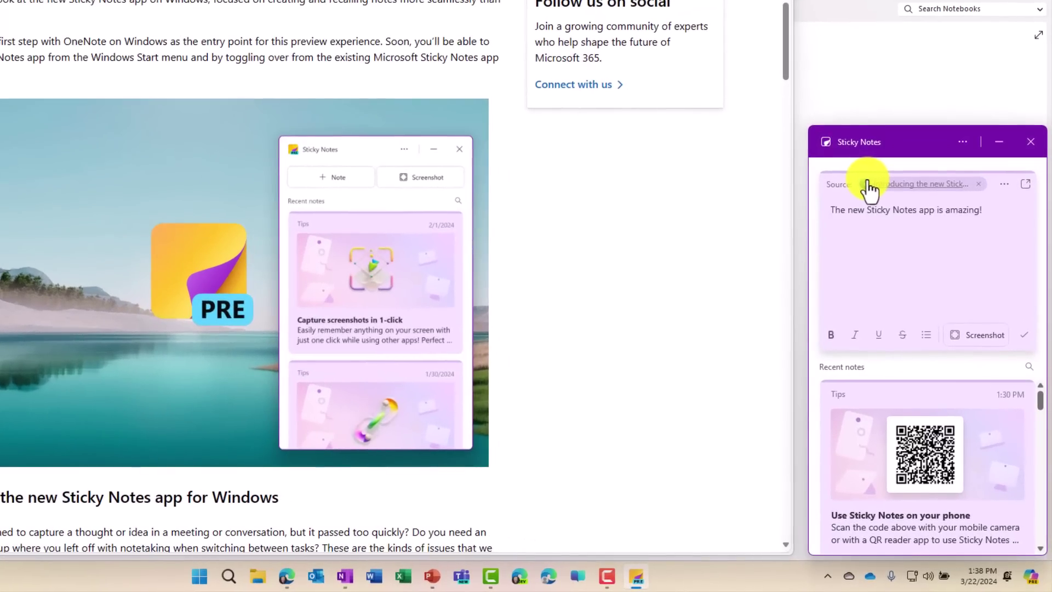
left_click(1004, 185)
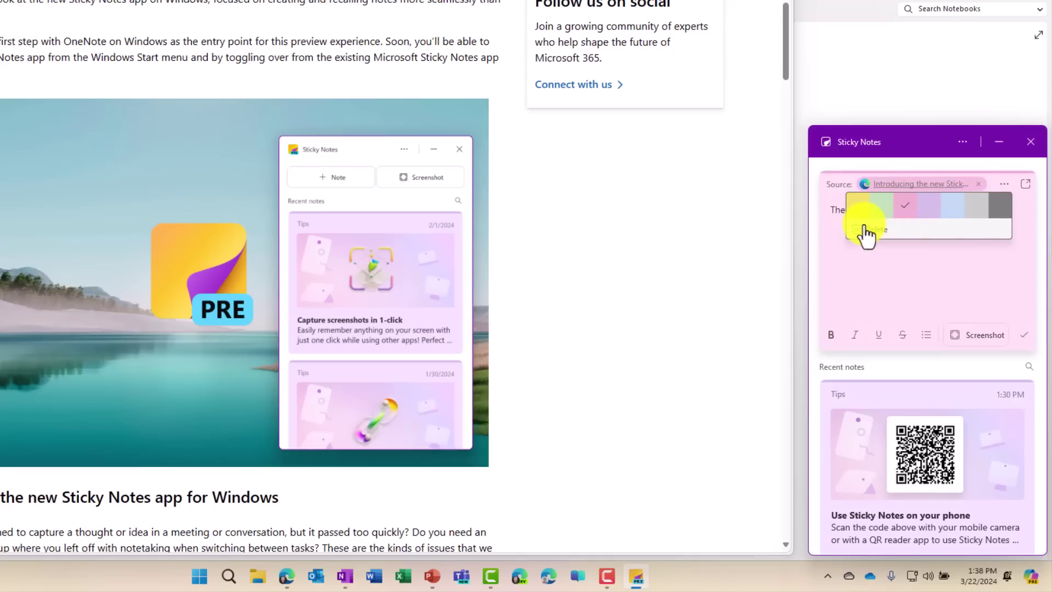
left_click(948, 221)
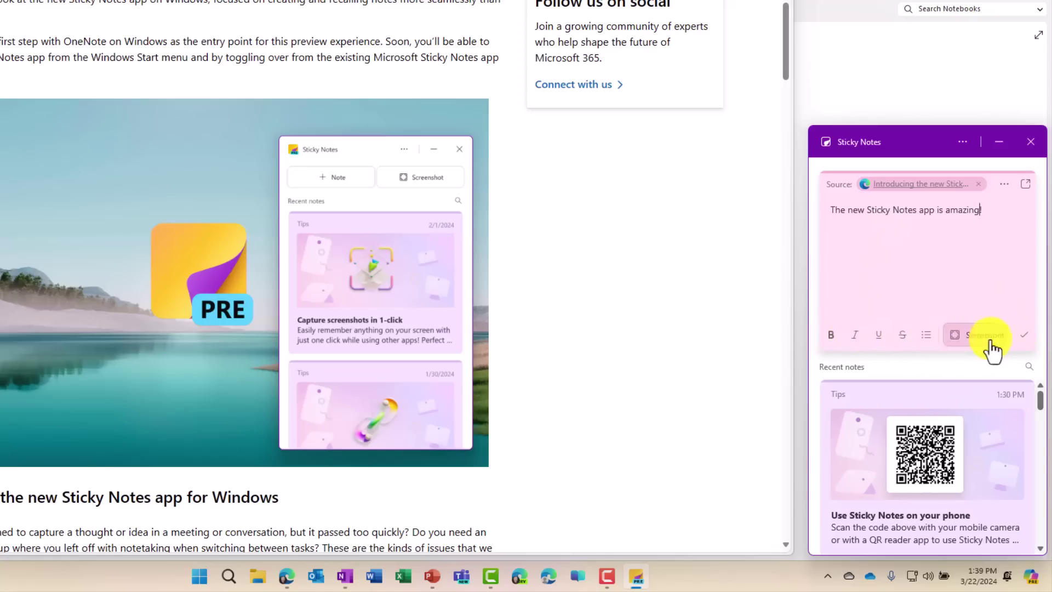
mouse_move(969, 342)
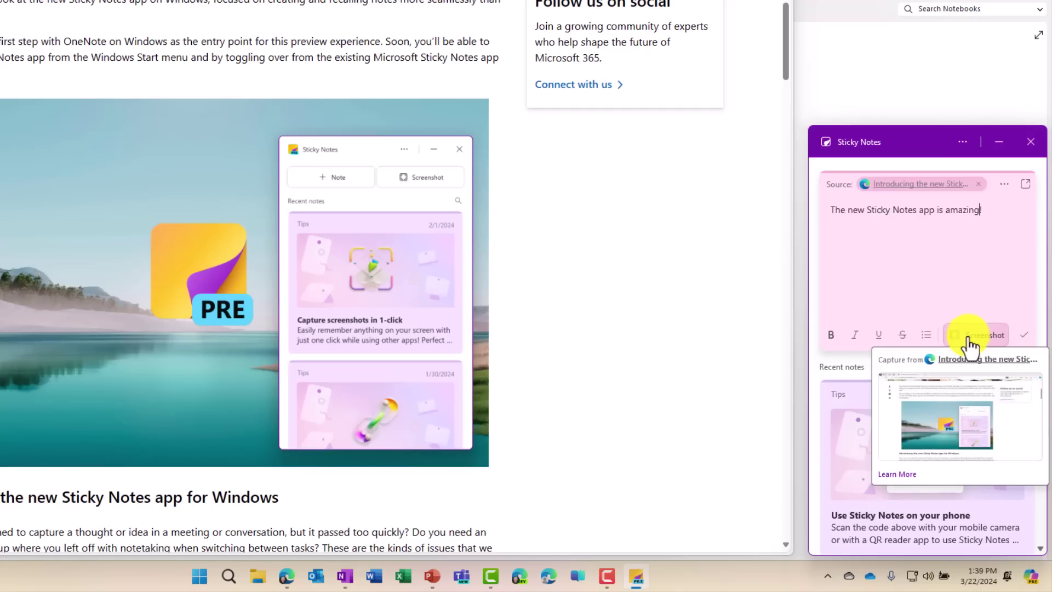
- Pop the note into its own window, move and resize it, then close it
left_click(1025, 185)
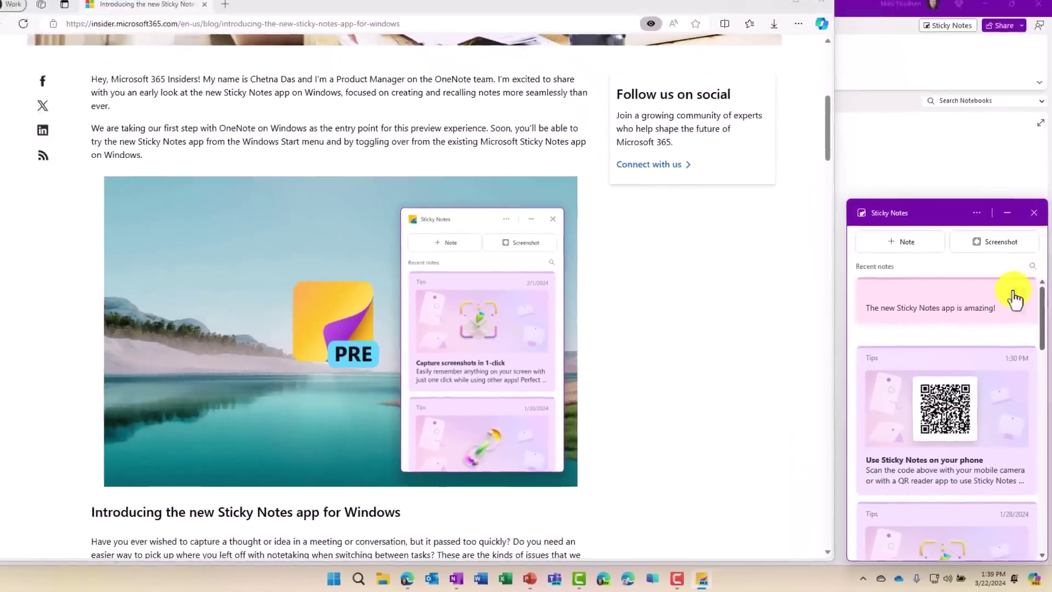
left_click(1006, 240)
left_click_drag(931, 127, 187, 0)
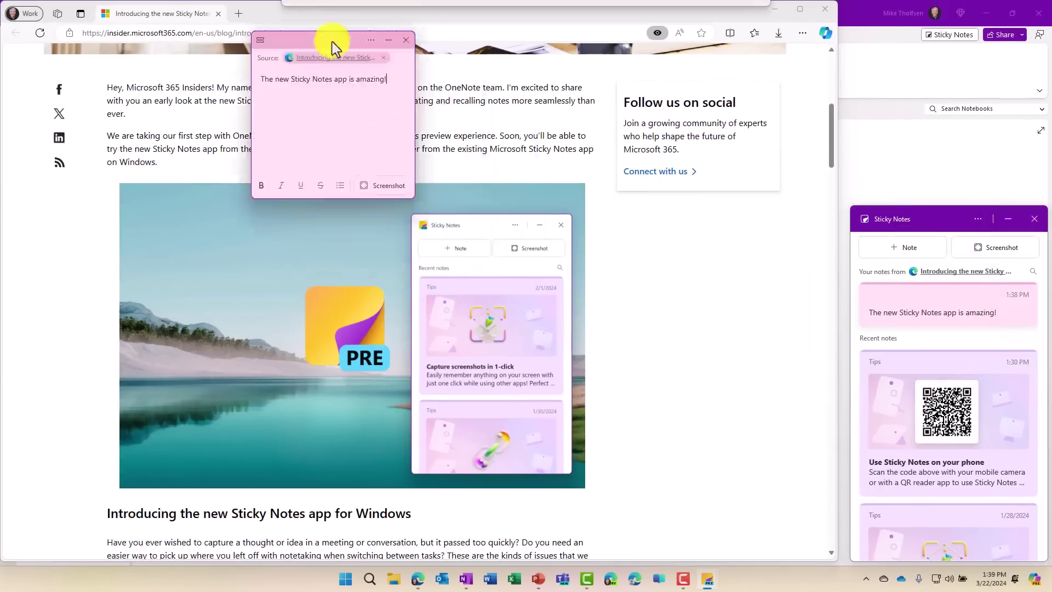
double_click(333, 43)
left_click_drag(360, 10, 411, 51)
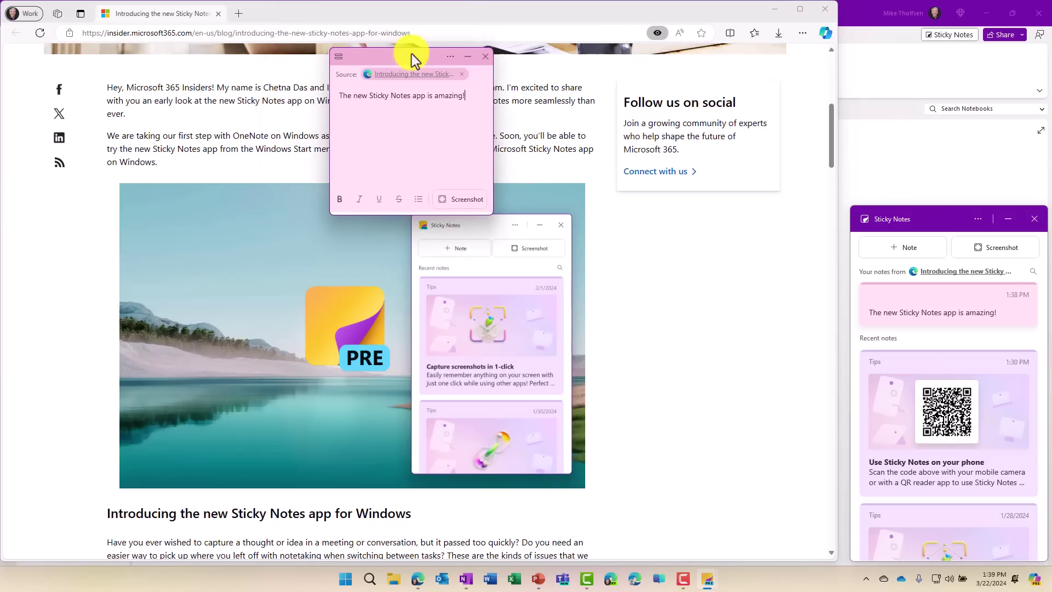
left_click_drag(490, 218, 571, 294)
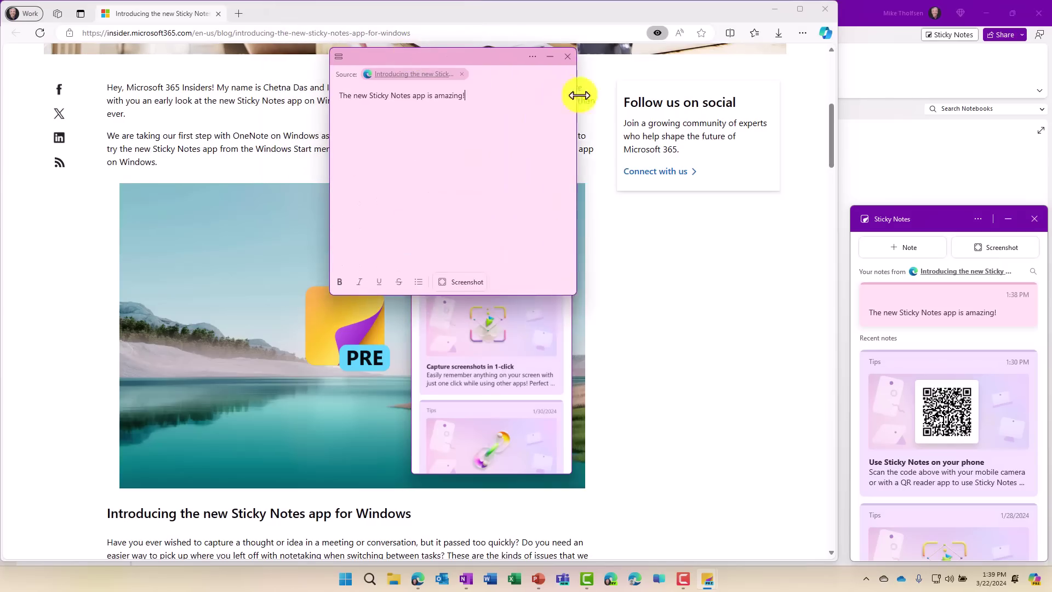
left_click(568, 57)
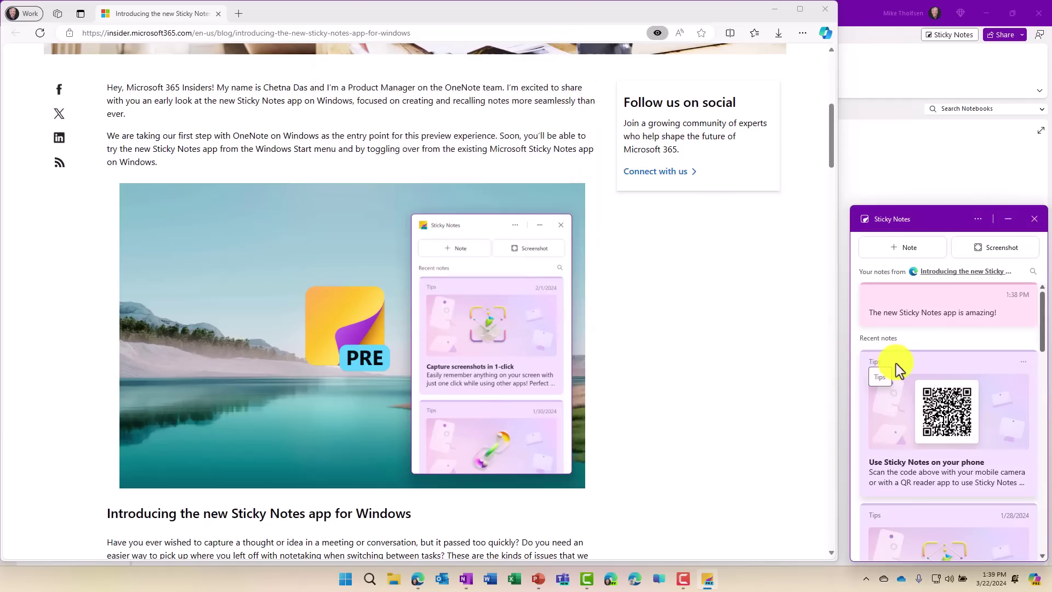
- Capture a screenshot note of the blog page, view it, and scroll to step 4
mouse_move(1000, 252)
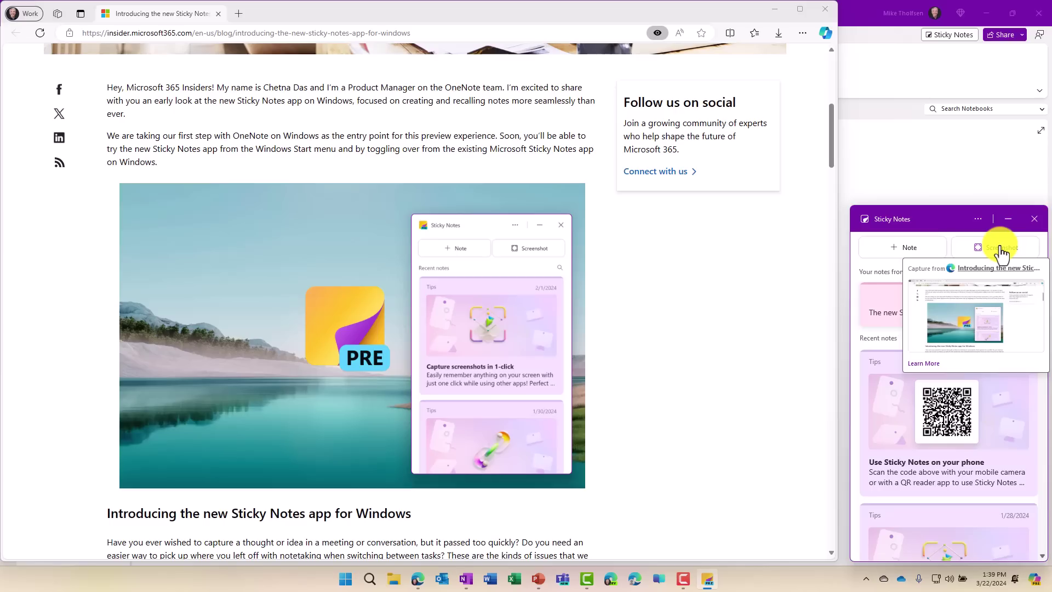
left_click(1001, 252)
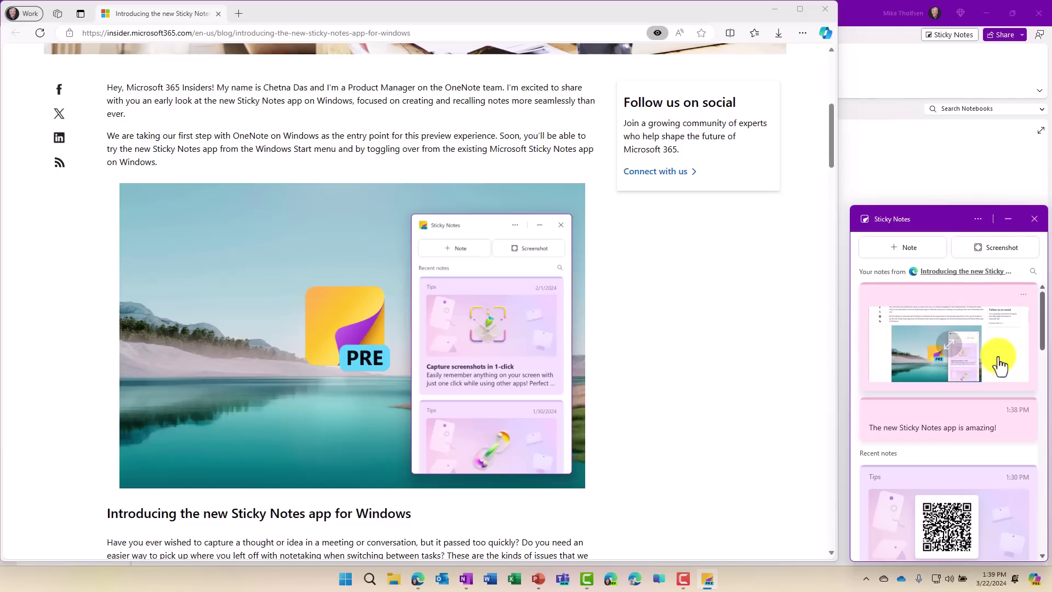
left_click(949, 355)
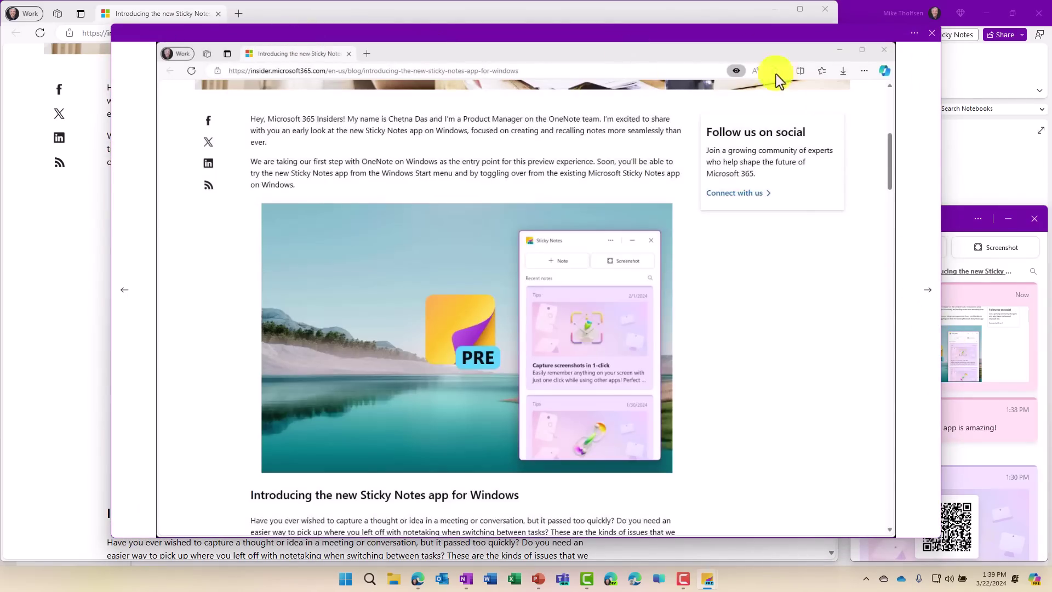
left_click(932, 34)
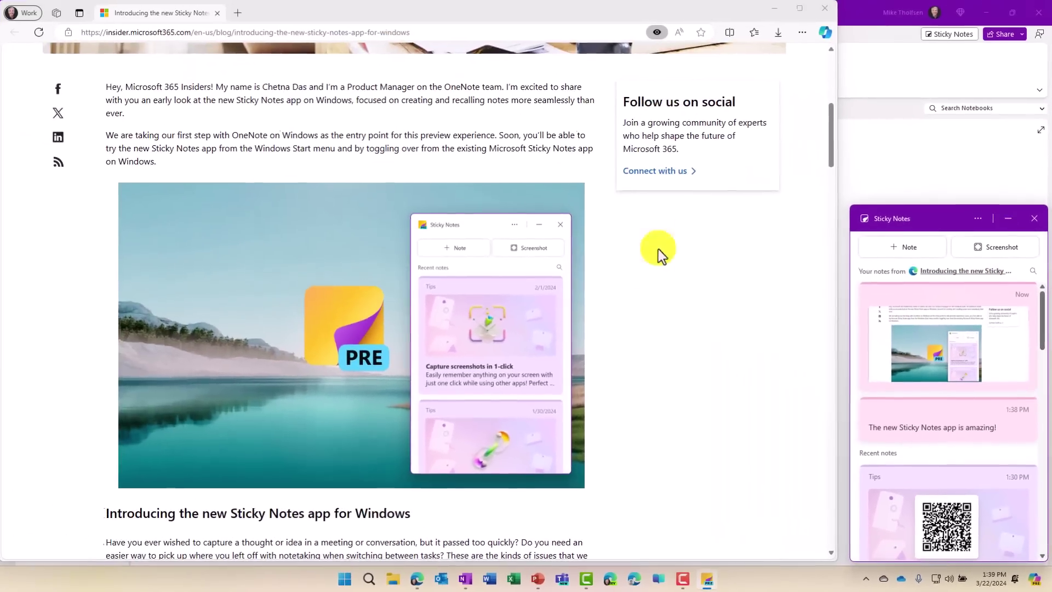
scroll(458, 180, "down", 5)
scroll(661, 321, "down", 12)
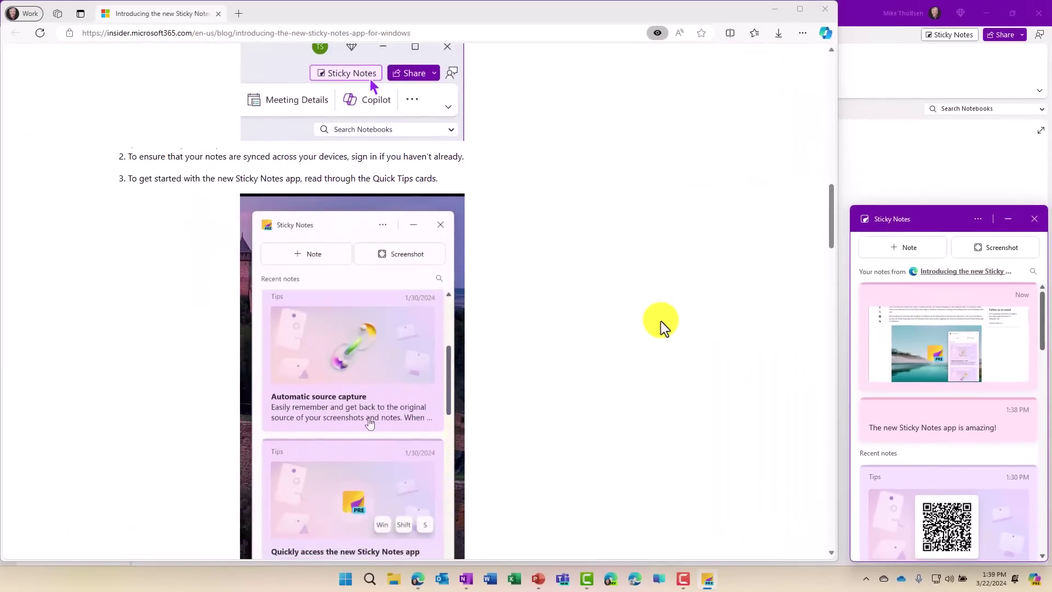
scroll(660, 322, "down", 2)
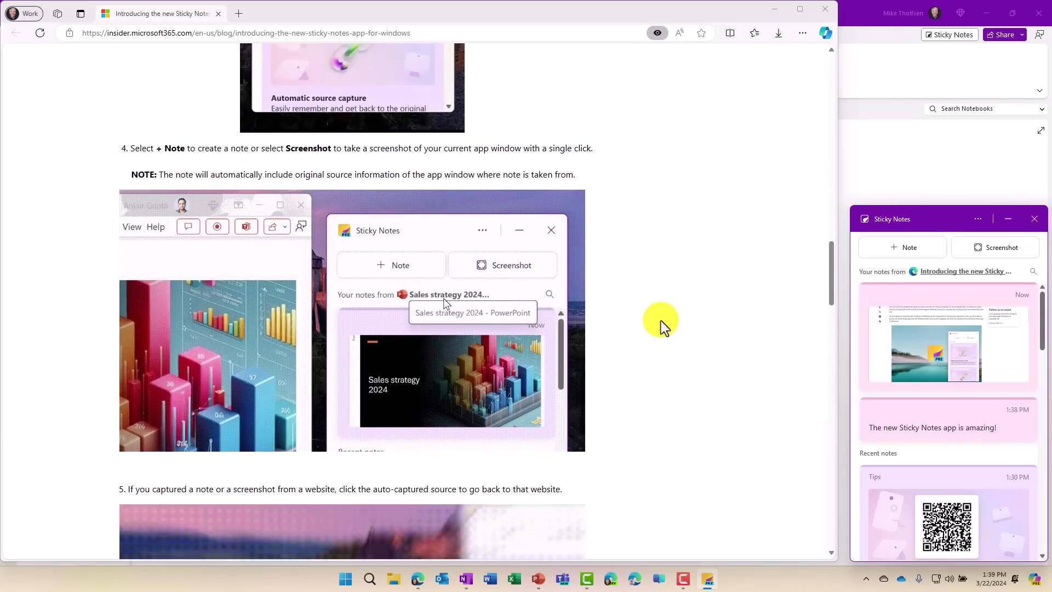
- Capture a second screenshot note of the blog page and search the notes for 'Notes'
left_click(986, 248)
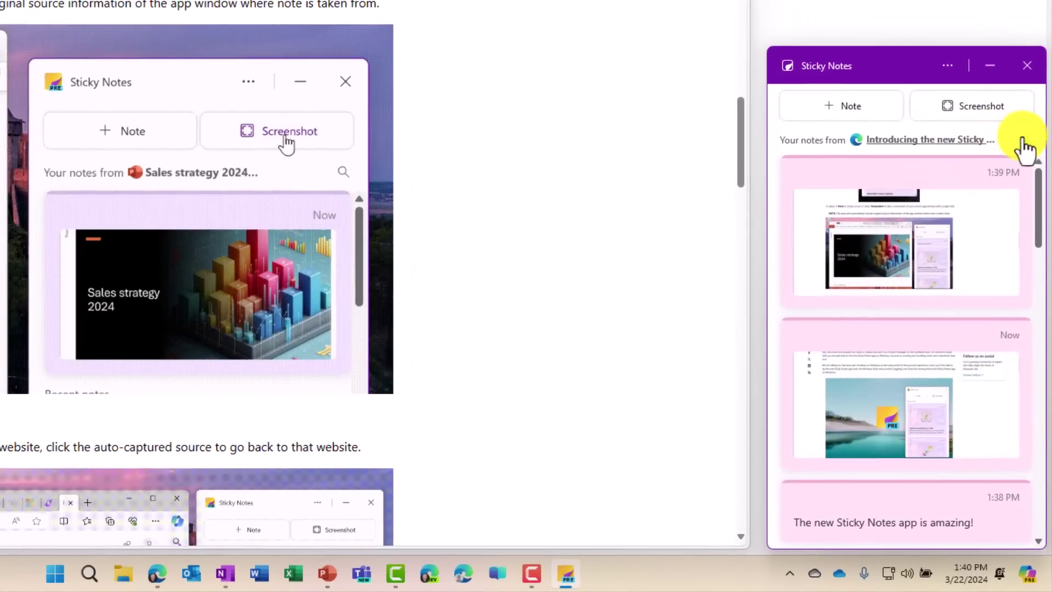
left_click(1022, 142)
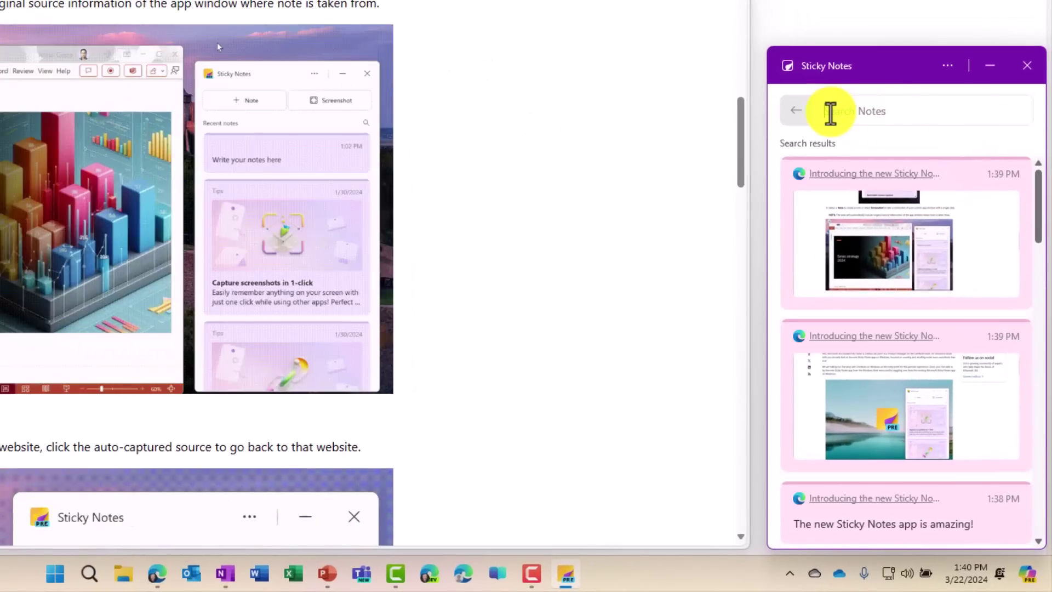
type("Notes")
scroll(882, 463, "down", 2)
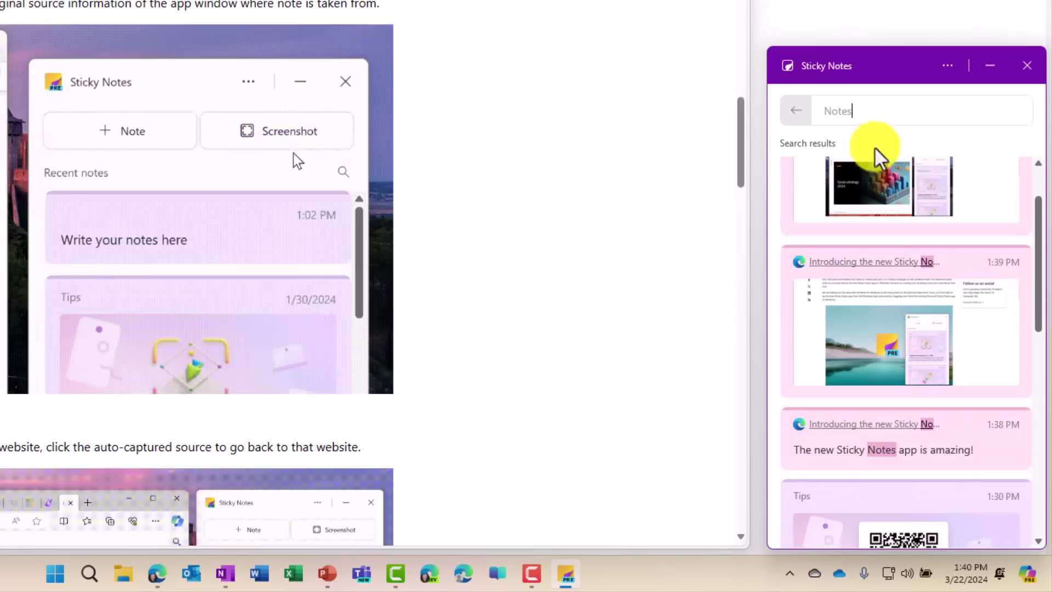
left_click(797, 111)
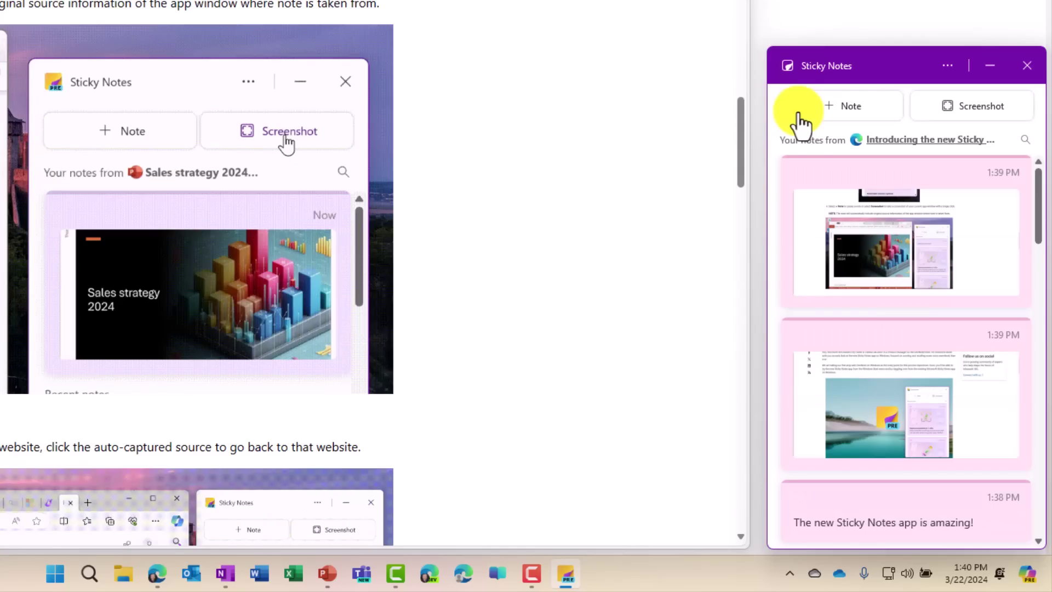
left_click(947, 66)
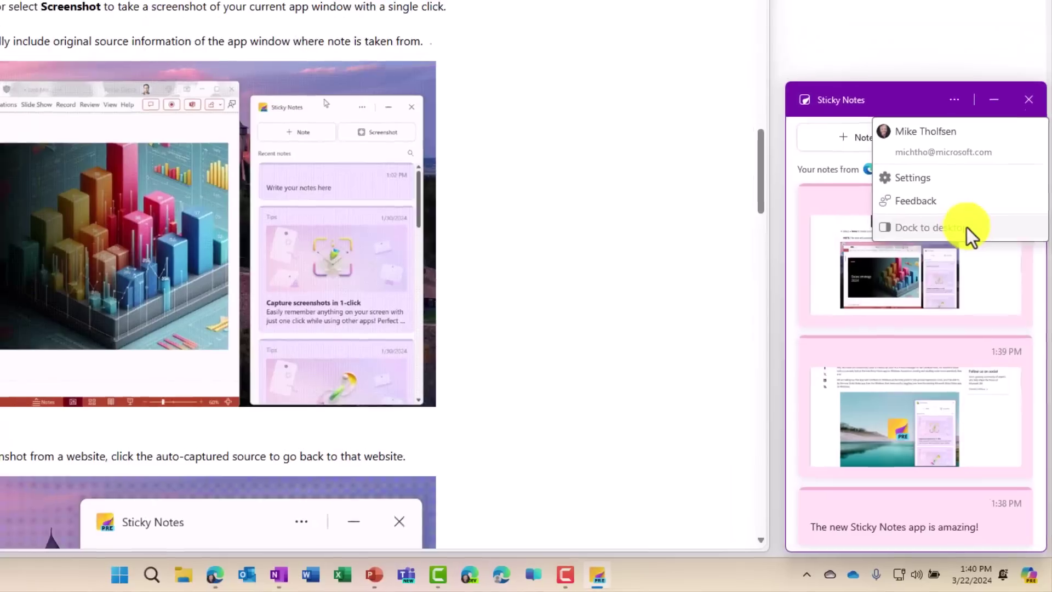
- Dock Sticky Notes to the desktop and start a new note from the Education Blog page
left_click(969, 230)
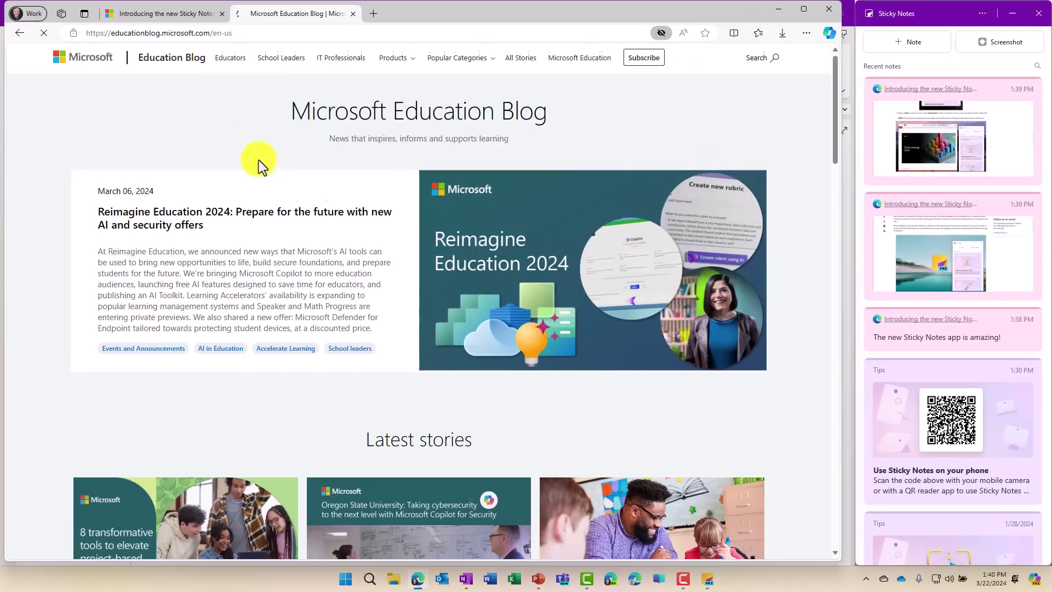
scroll(258, 160, "down", 13)
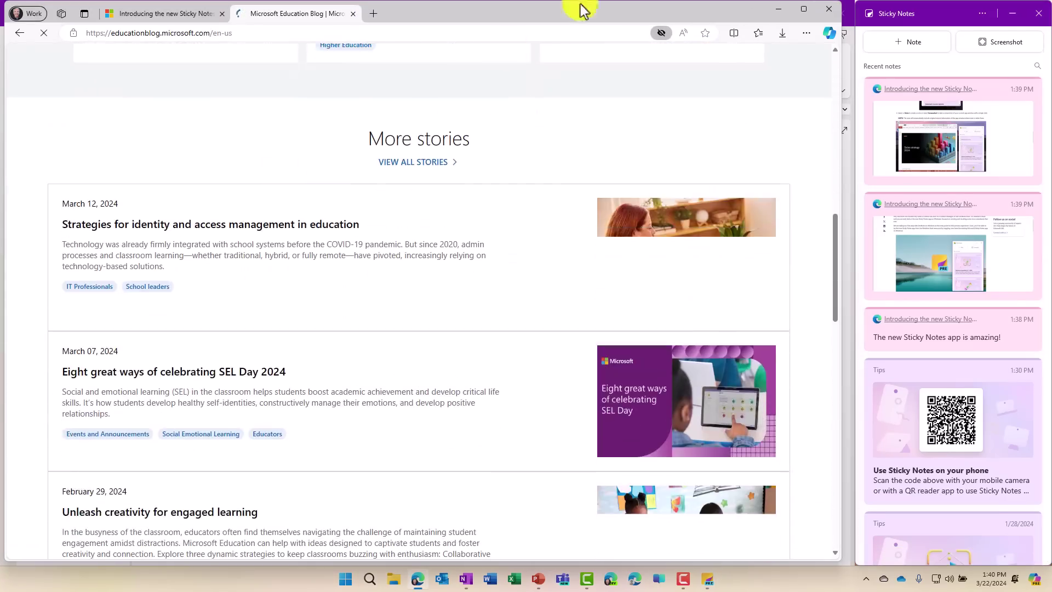
left_click(906, 42)
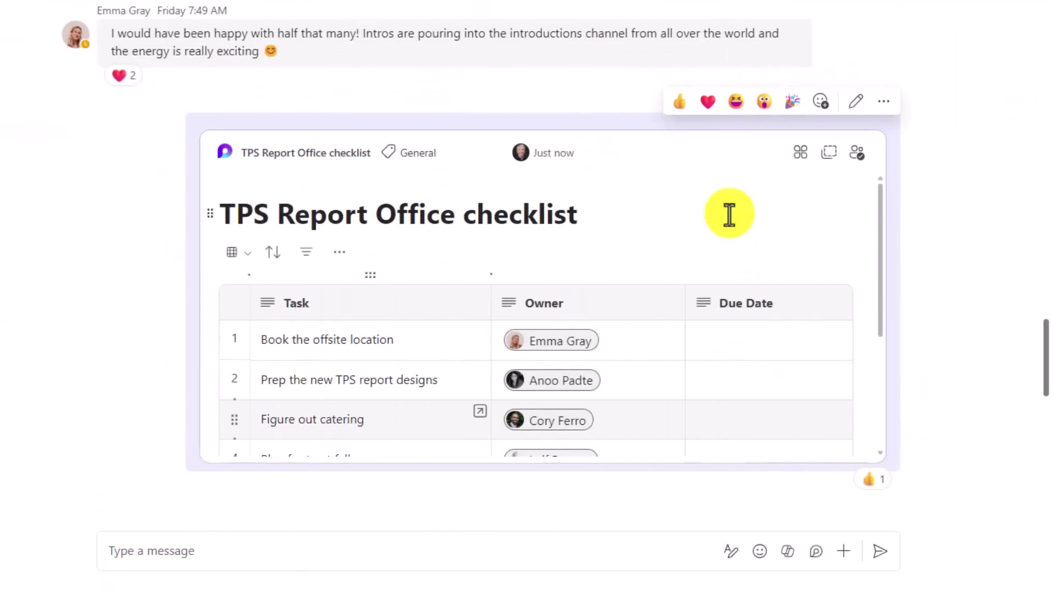
- Copy the TPS Report Office checklist Loop component from the Teams chat
left_click(832, 159)
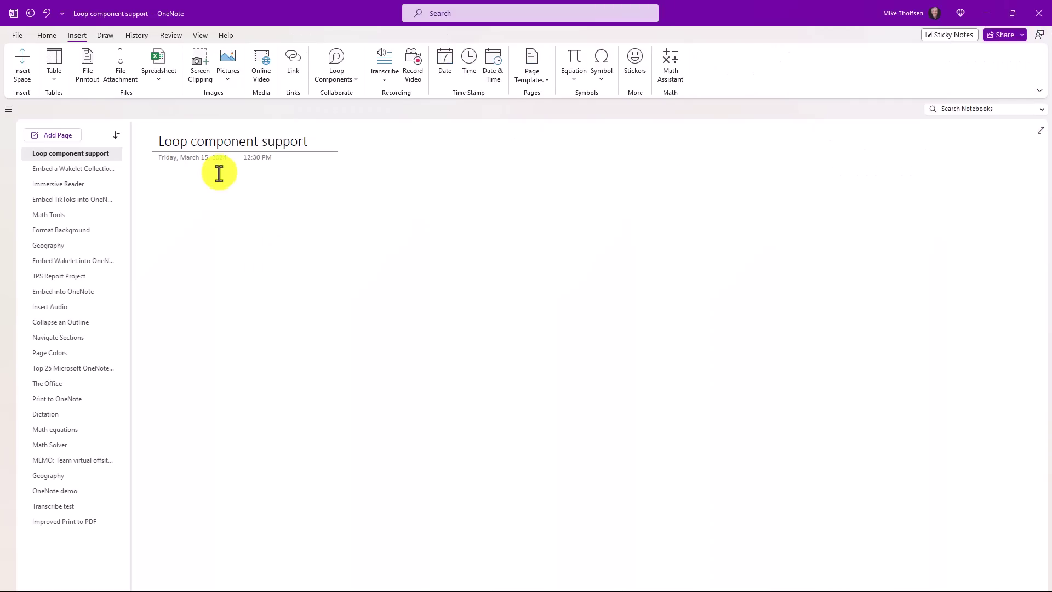
- Paste the checklist onto the page, widen it, and set row 5's due date to April 25th
key("ctrl+v")
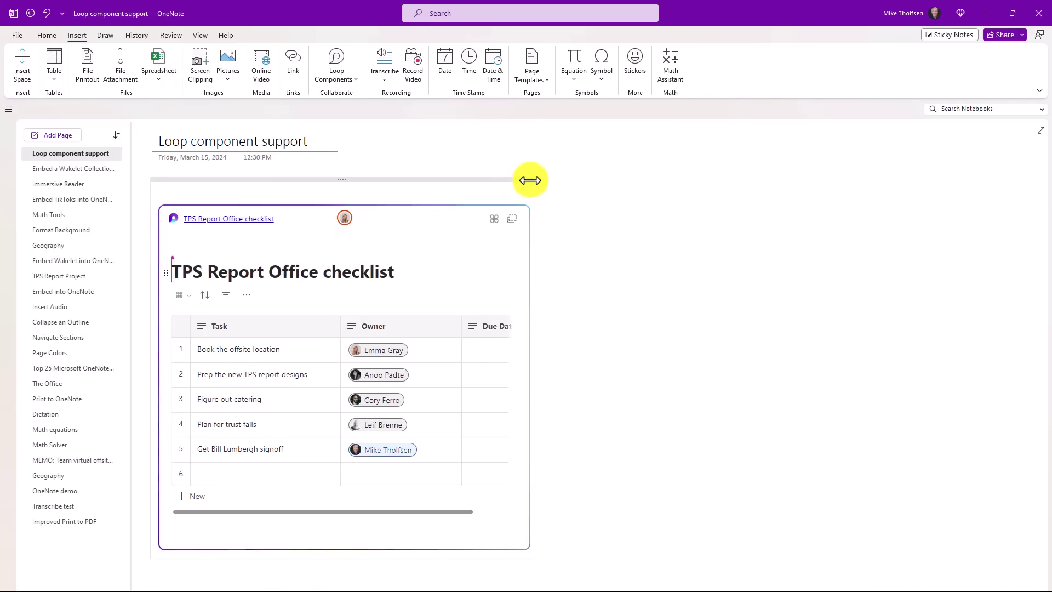
left_click_drag(531, 181, 622, 179)
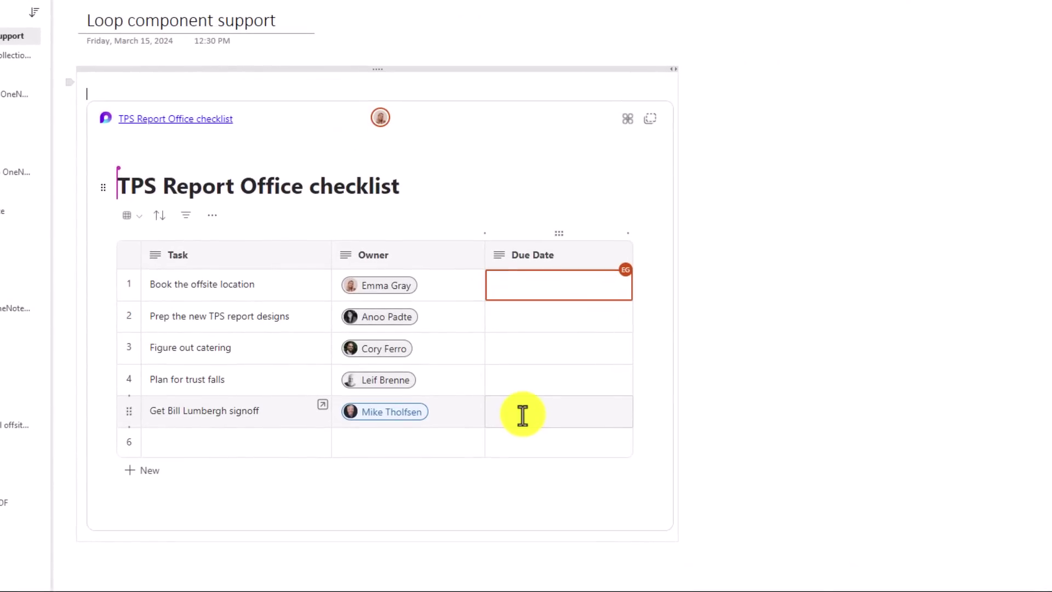
left_click(523, 414)
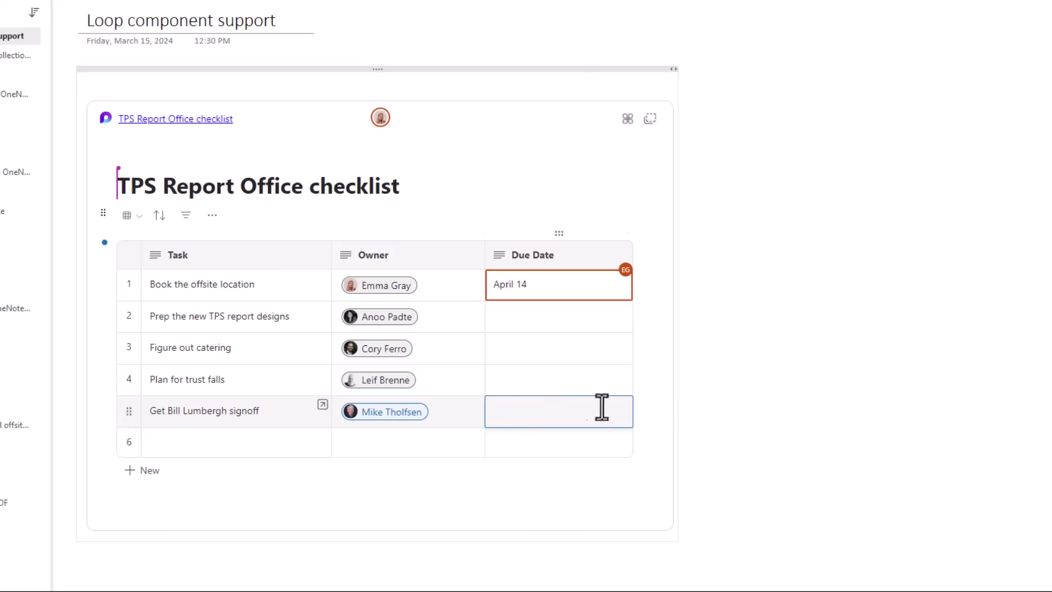
left_click(573, 414)
type("April")
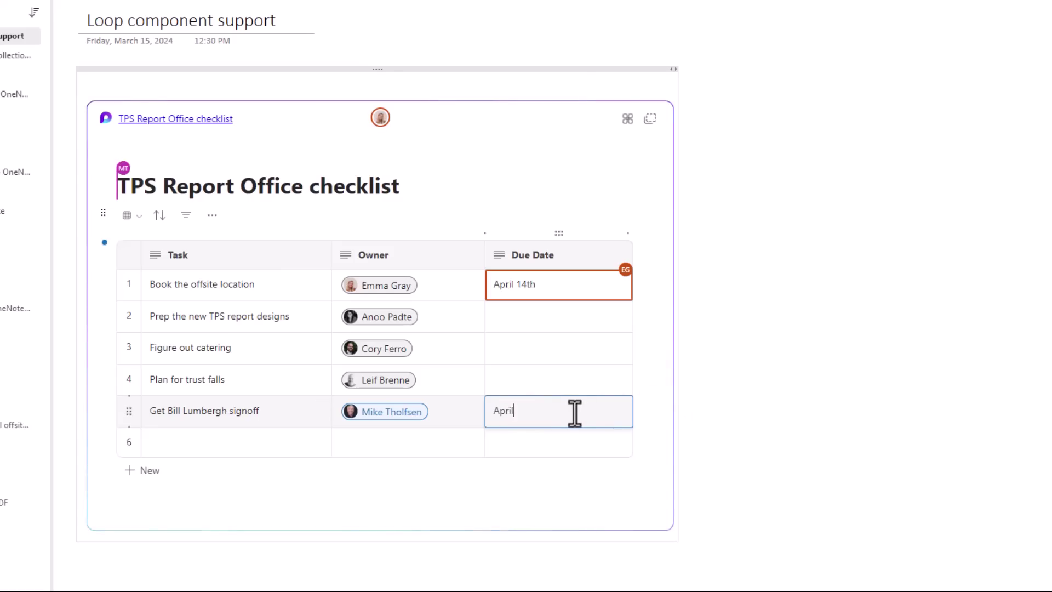
type(" 25th")
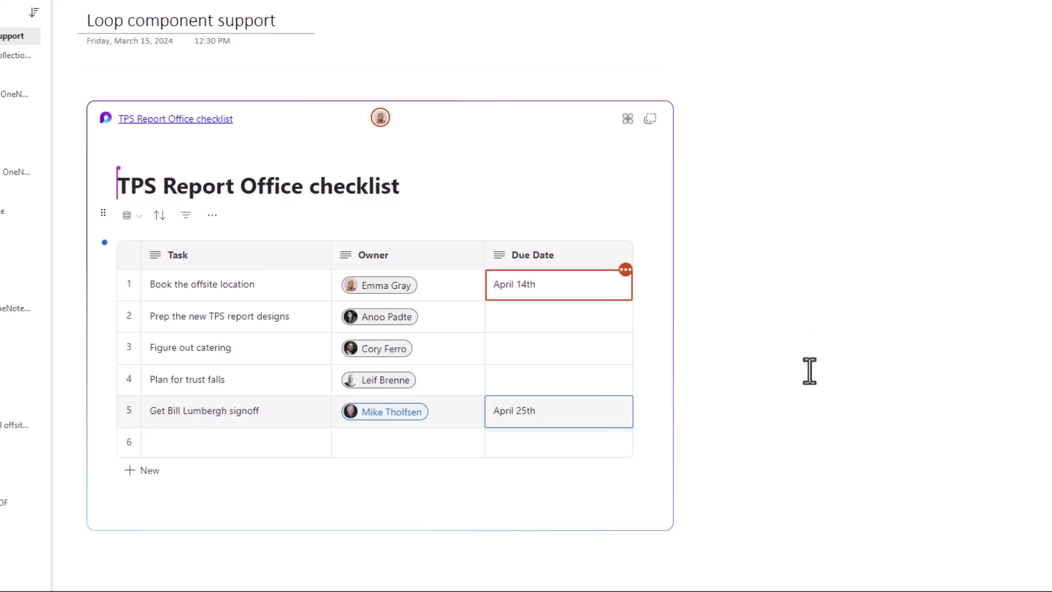
left_click(277, 18)
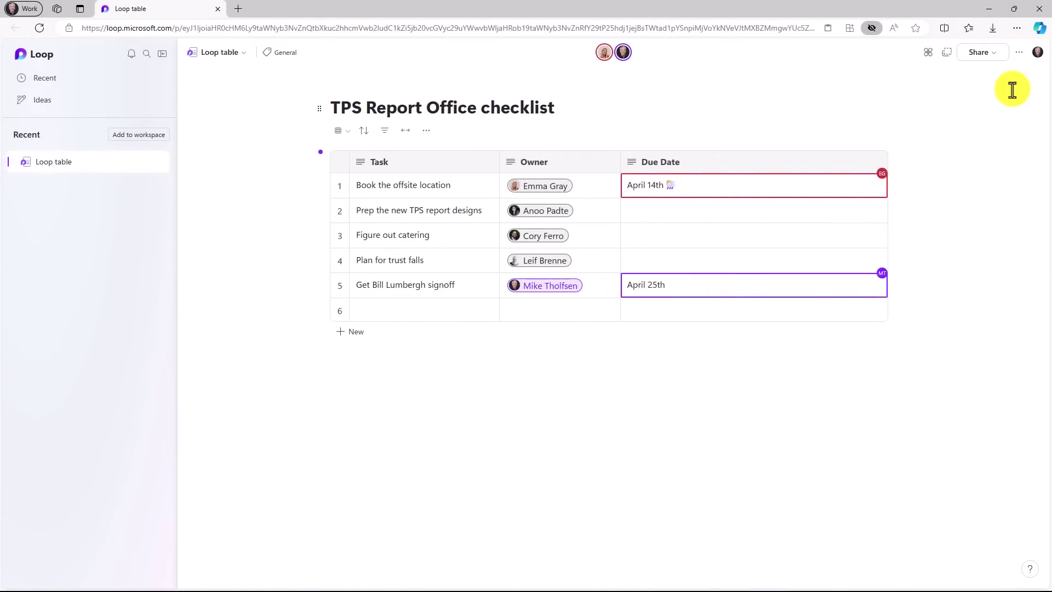
- Open the checklist in Loop and share it as a Loop component link
left_click(656, 236)
left_click(985, 55)
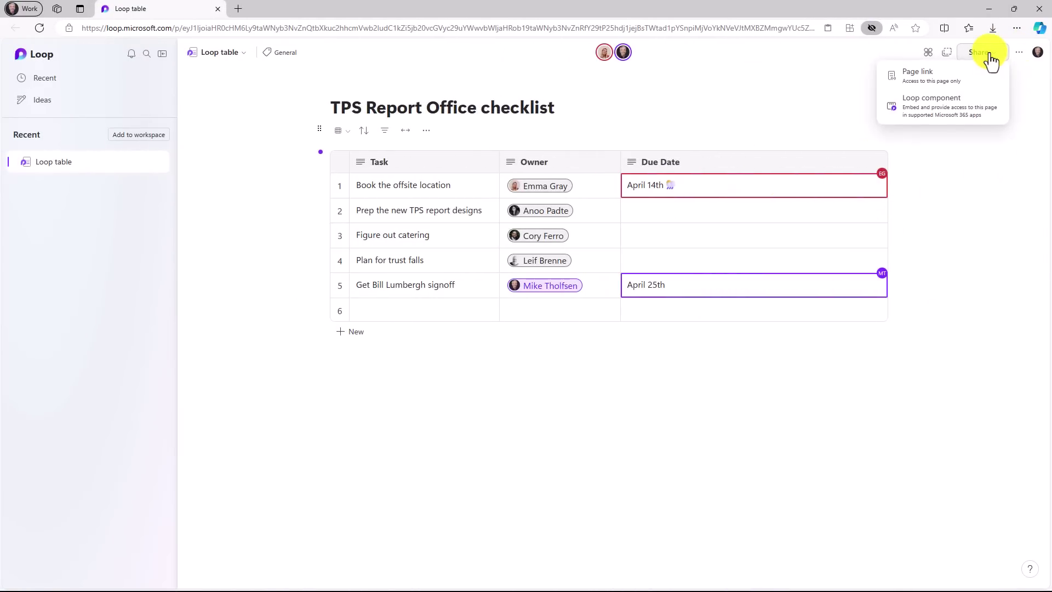
left_click(931, 113)
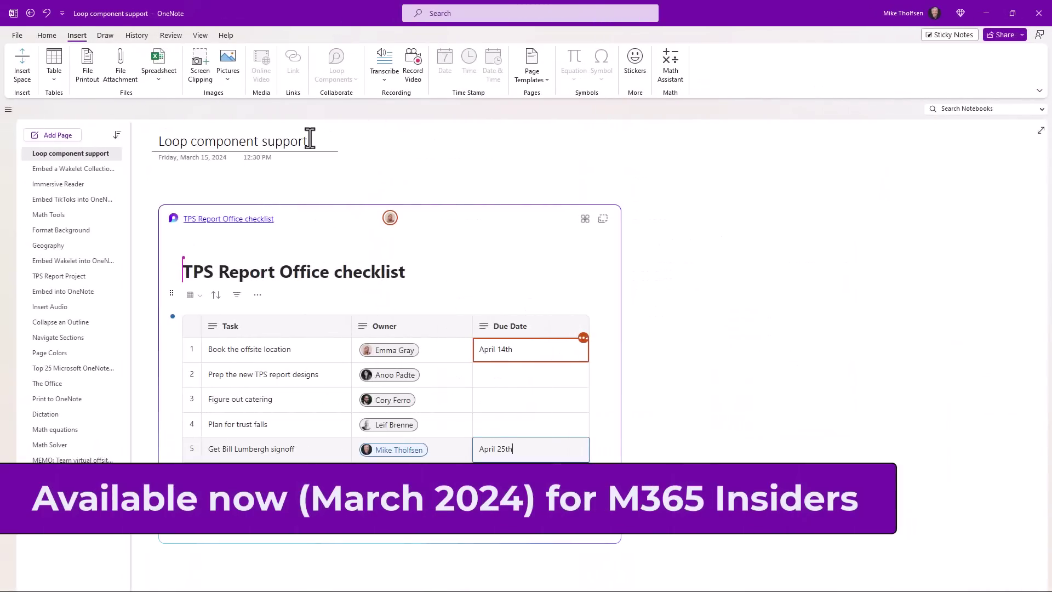
- Insert a Task List Loop component on the 'Insert a Loop Component' page
left_click(309, 139)
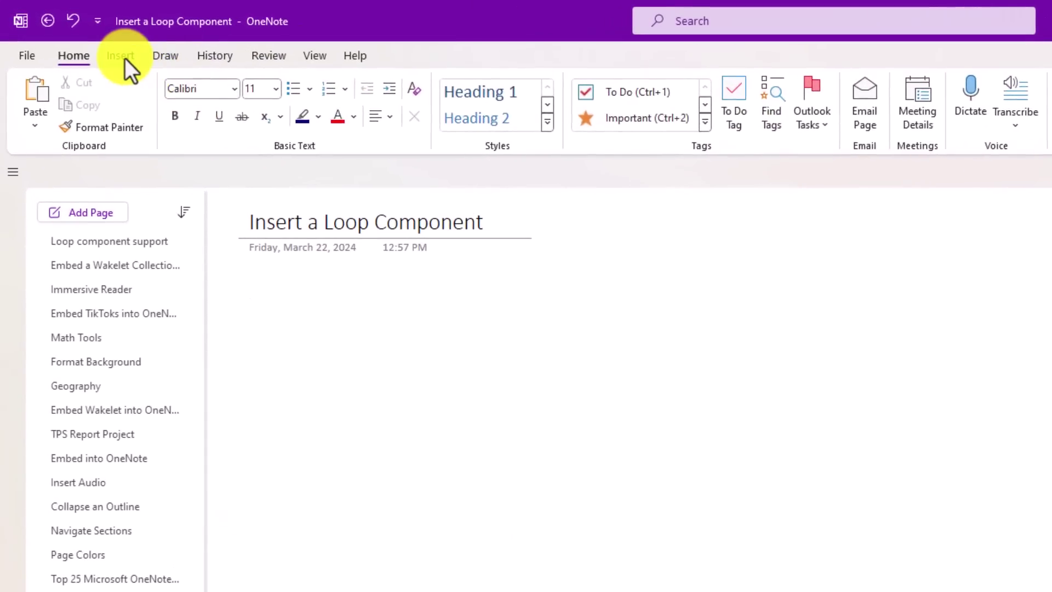
left_click(123, 57)
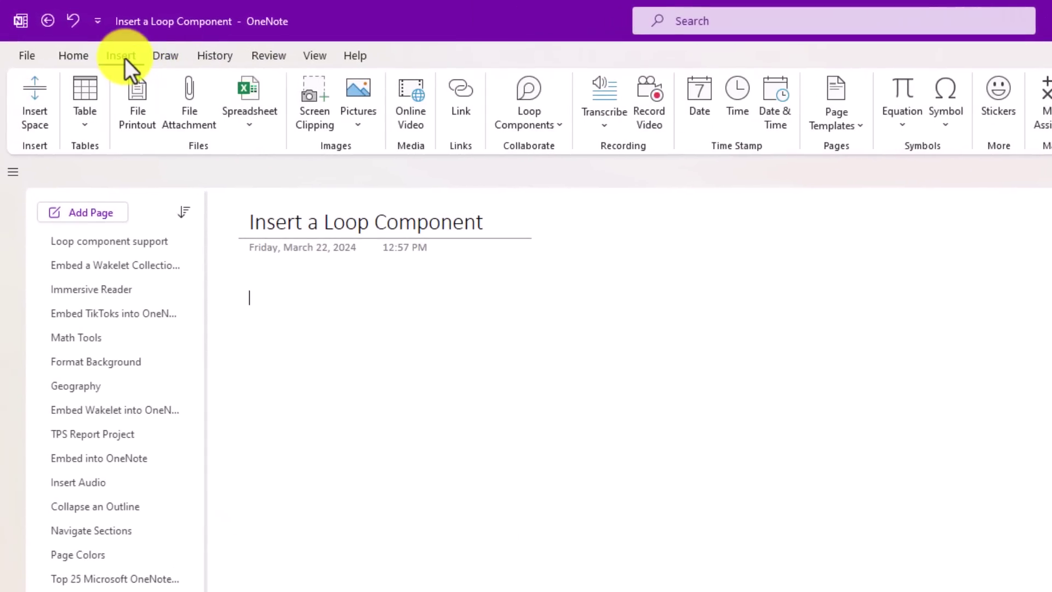
left_click(544, 112)
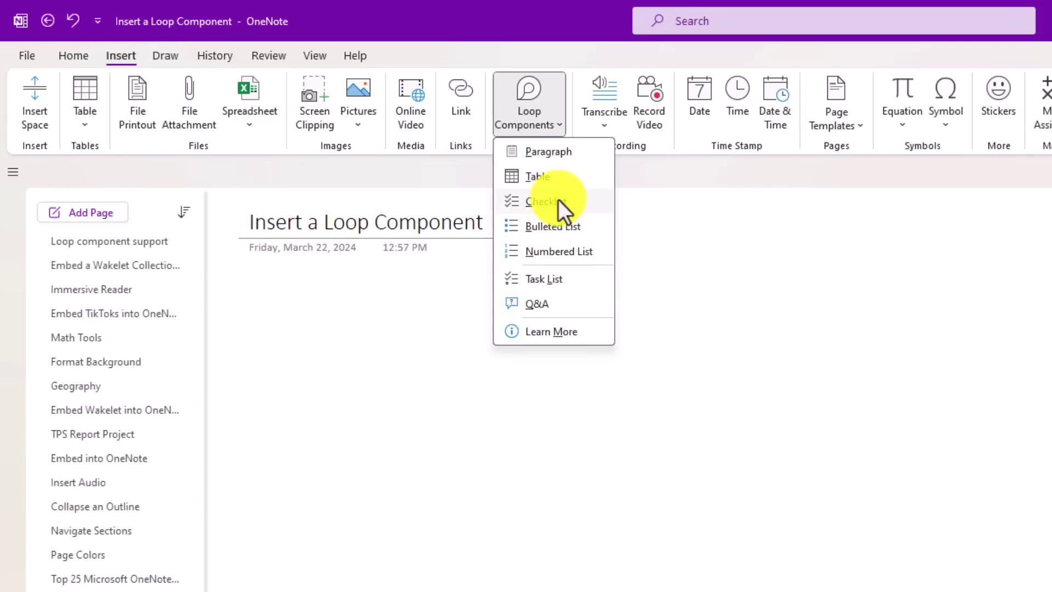
left_click(561, 281)
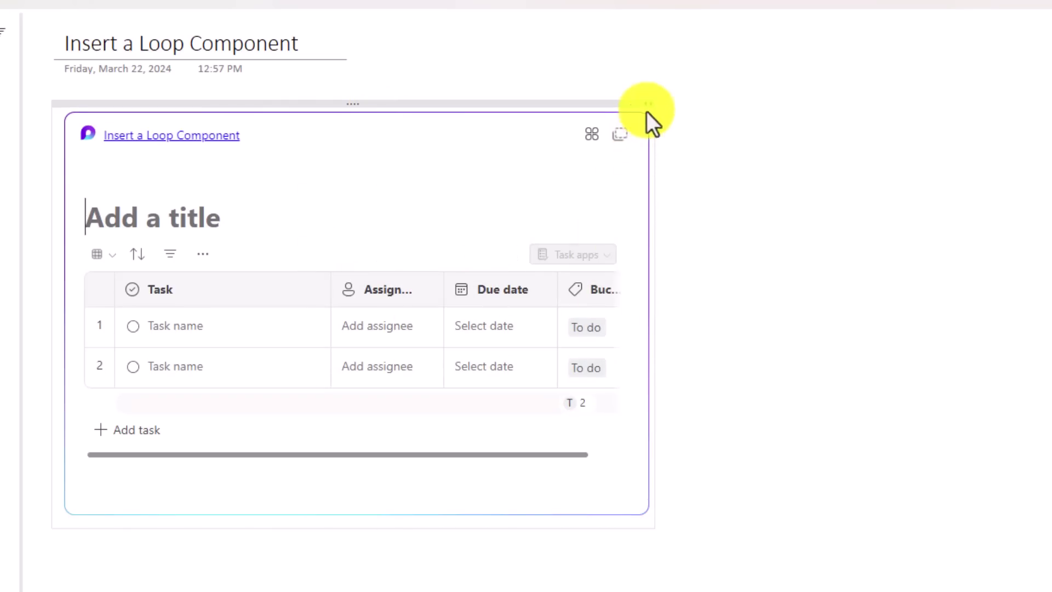
- Widen the task list, title it 'Team Task List', and try the first row's task, assignee and date cells
left_click_drag(648, 103, 953, 122)
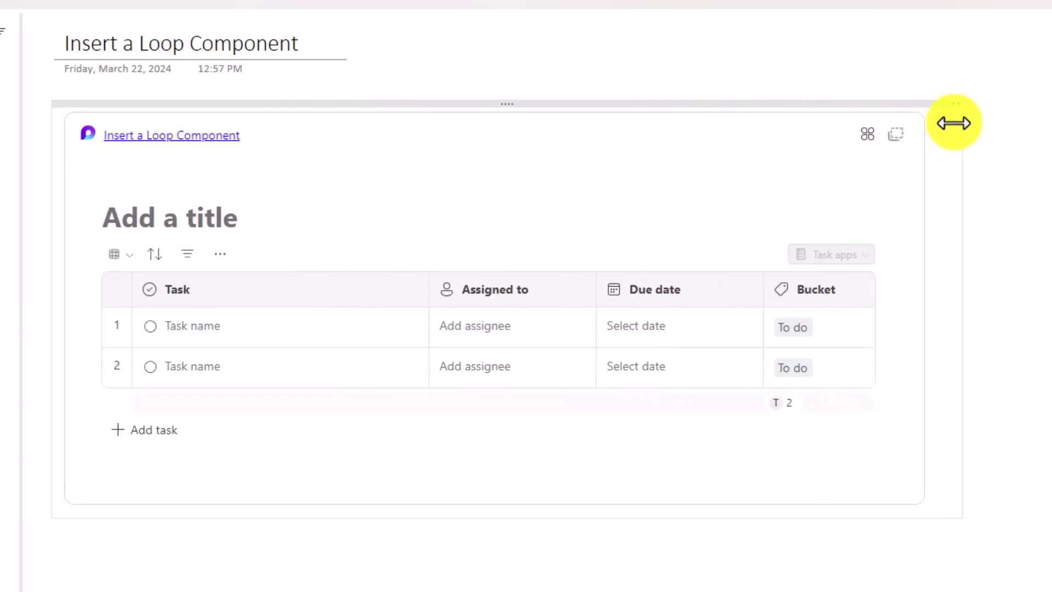
left_click(194, 210)
type("Team Task List")
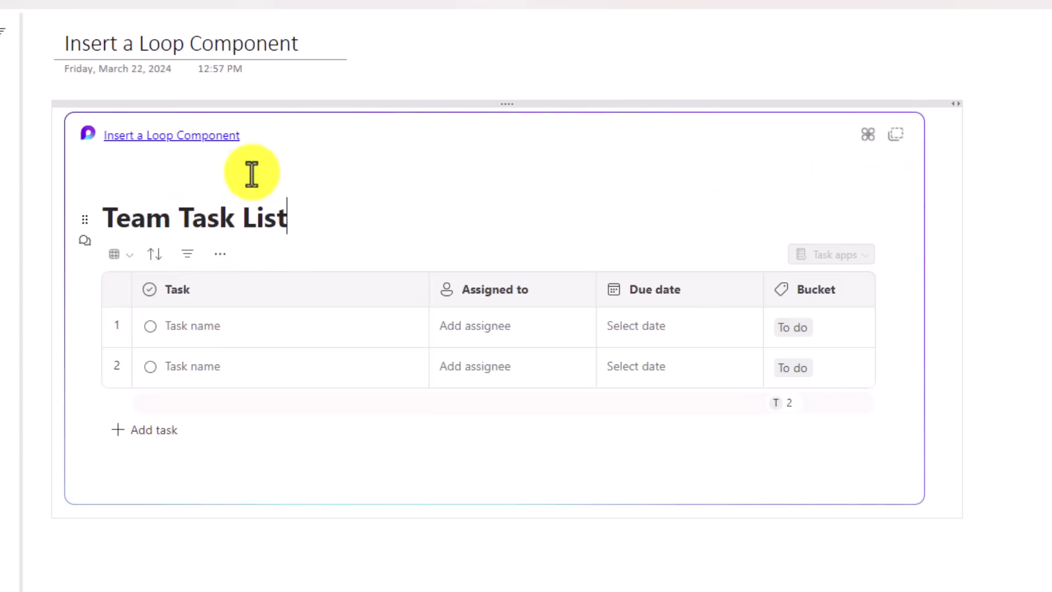
left_click(180, 327)
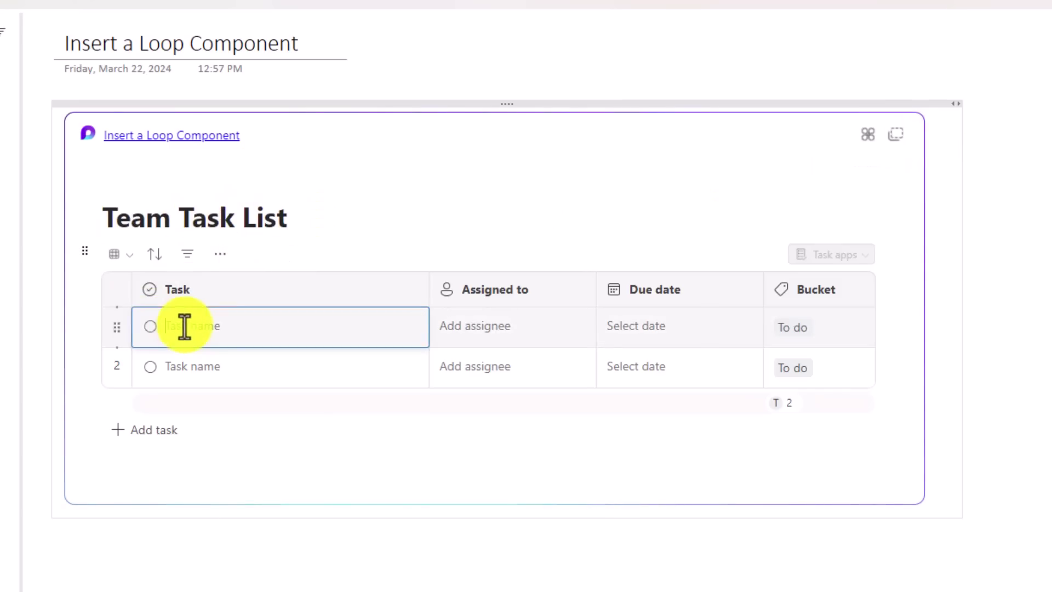
left_click(500, 333)
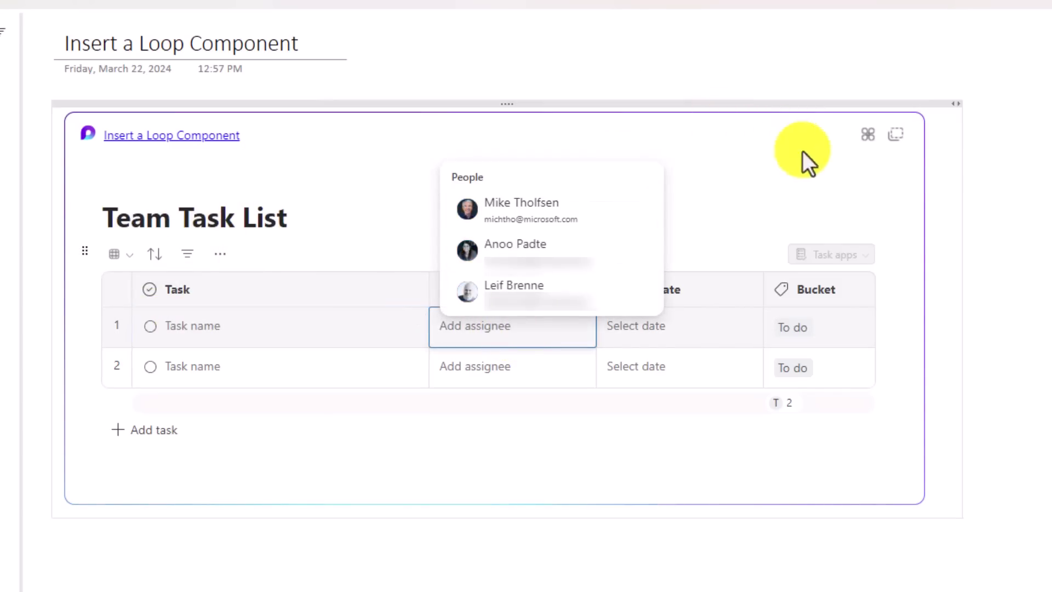
left_click(735, 346)
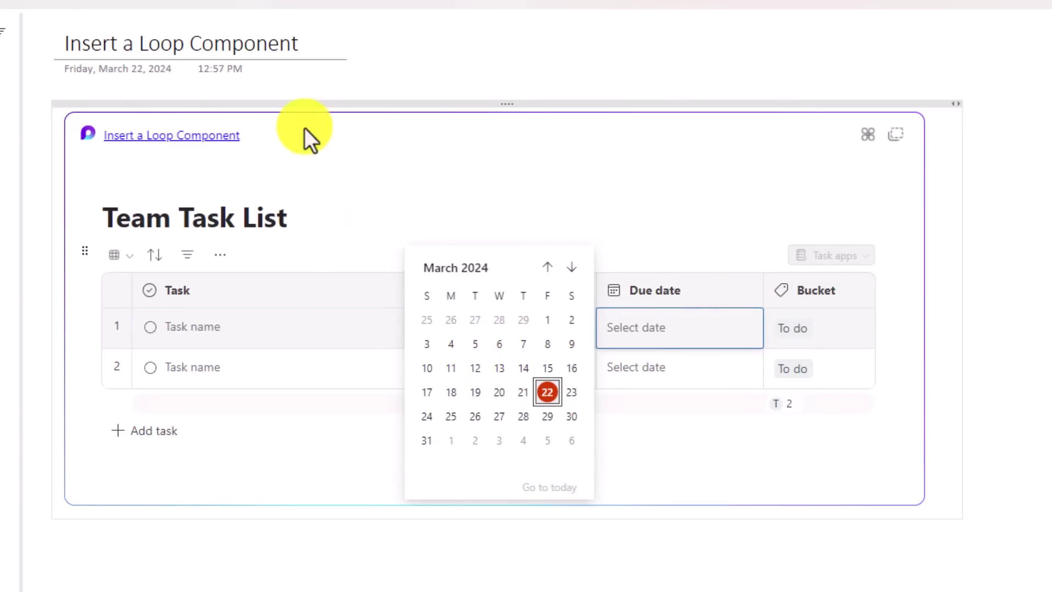
left_click(305, 53)
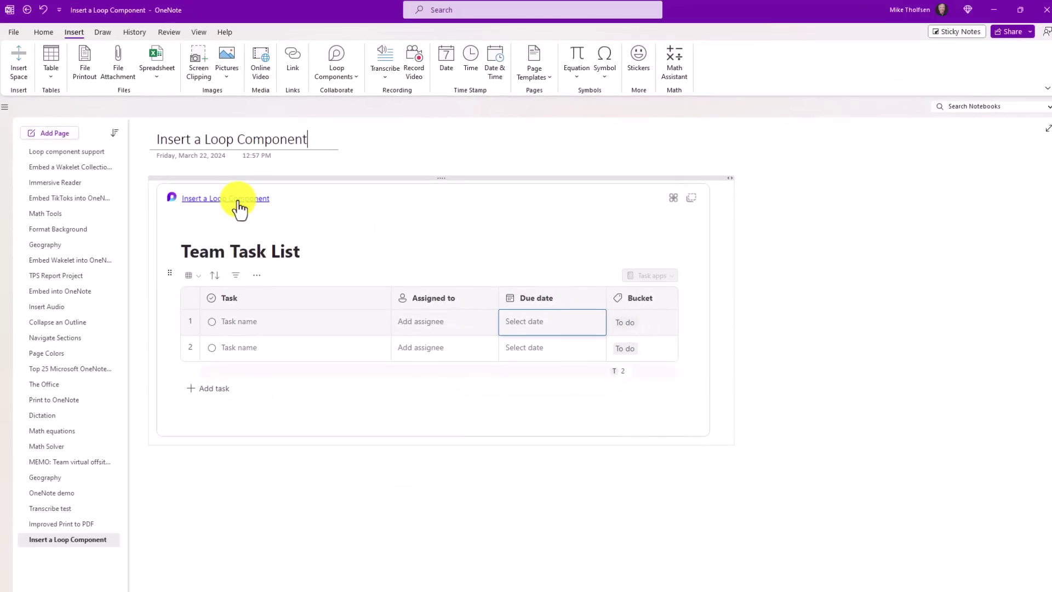
- Open the Team Task List in Loop in the browser and bring up its sharing options
left_click(239, 208)
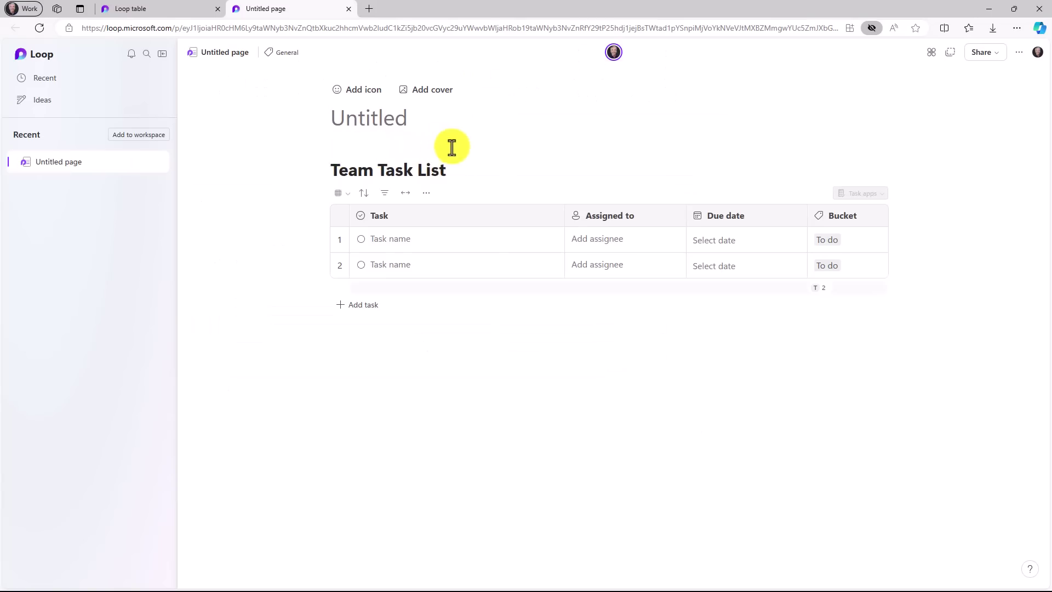
mouse_move(615, 51)
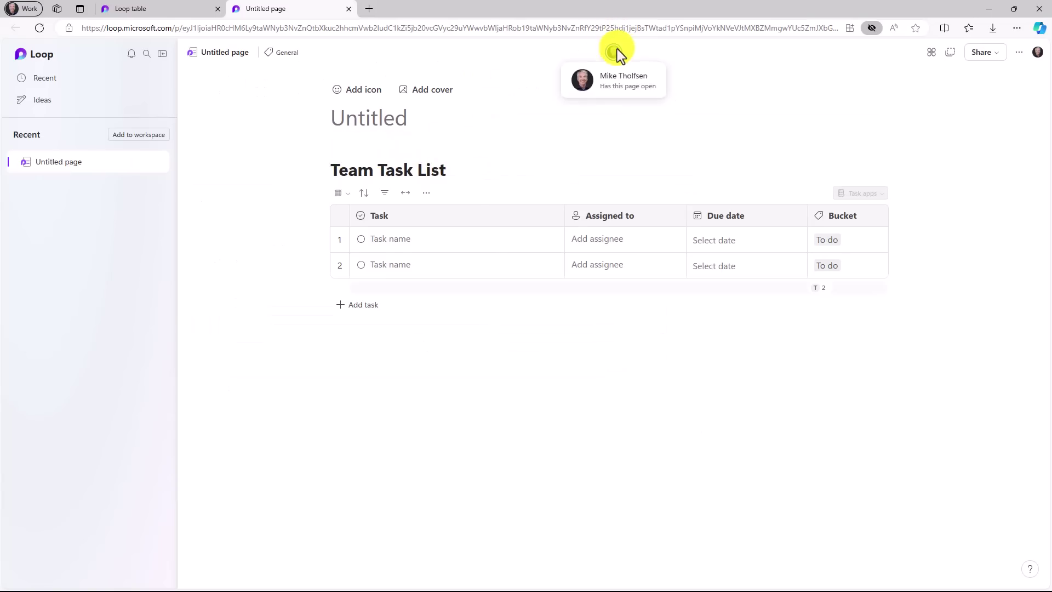
left_click(984, 54)
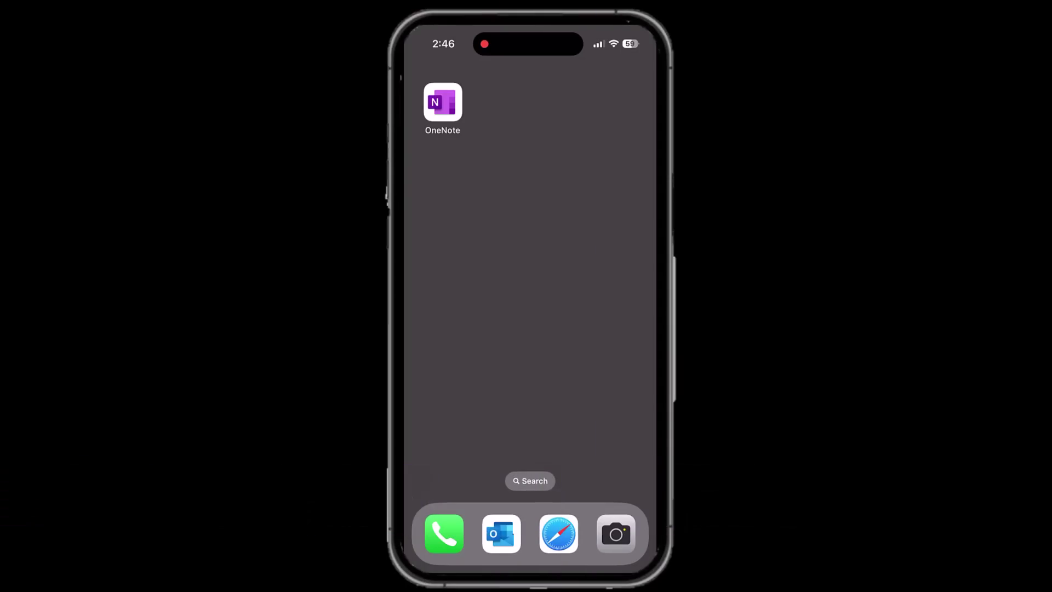
- Launch OneNote on the iPhone, scroll the Home feed, and view the + new-item options
left_click(443, 101)
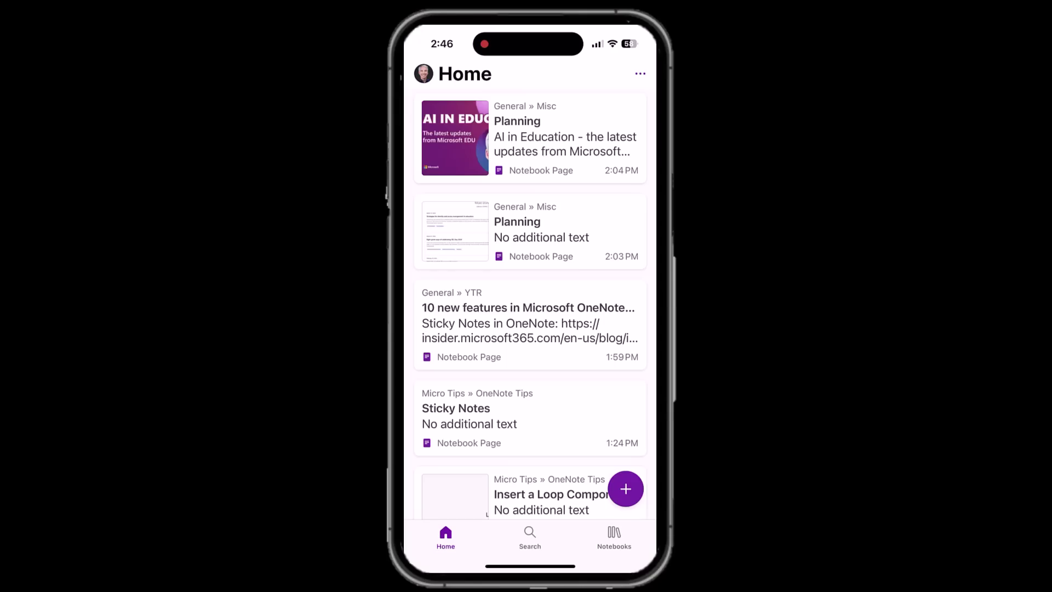
scroll(530, 304, "down", 5)
scroll(529, 304, "up", 5)
left_click(625, 488)
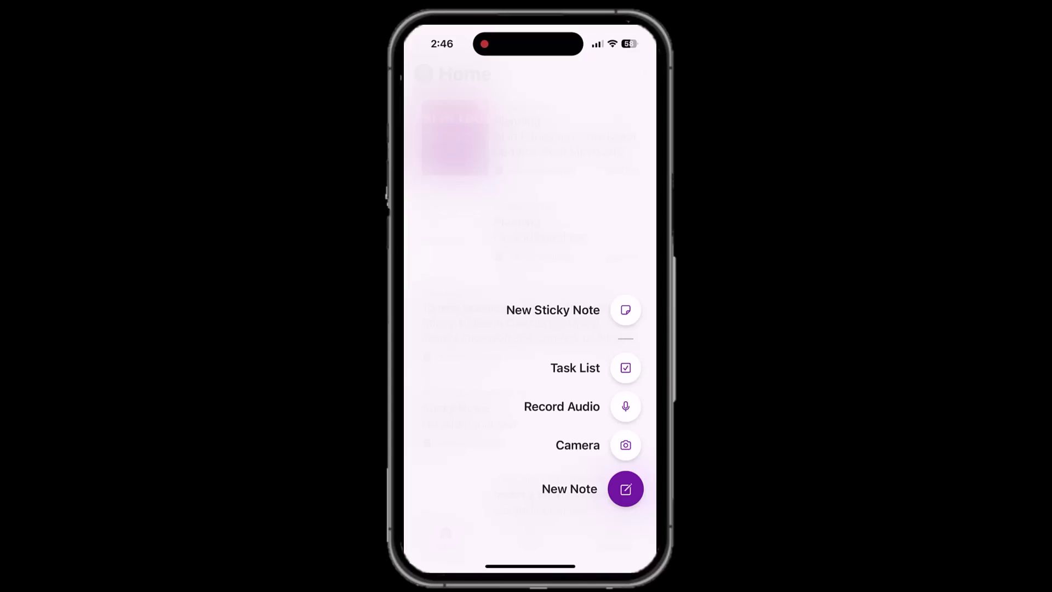
- Switch the Home feed view to Grid, then back to List
left_click(640, 74)
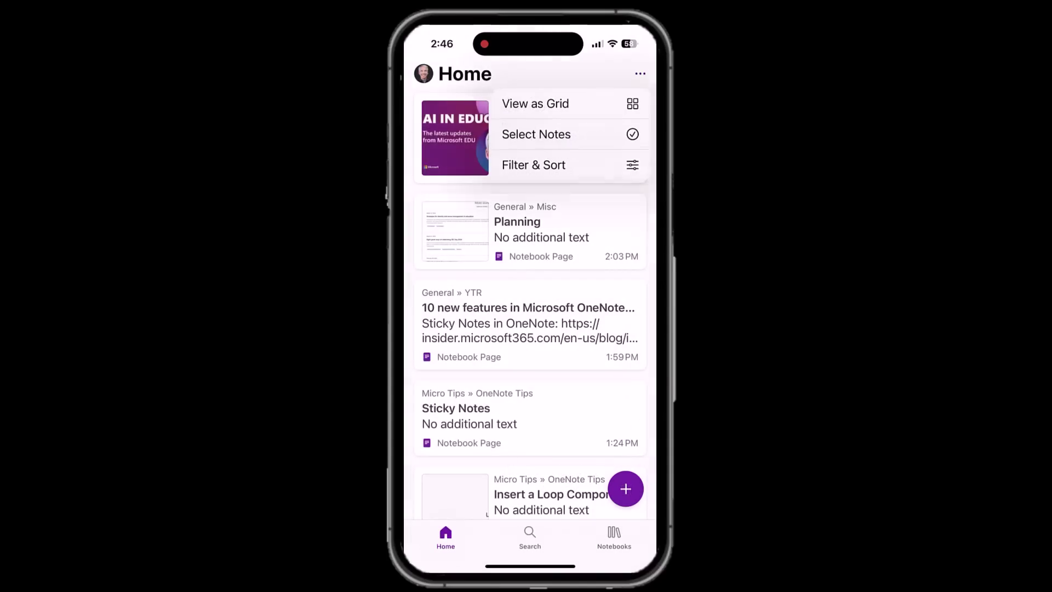
left_click(534, 104)
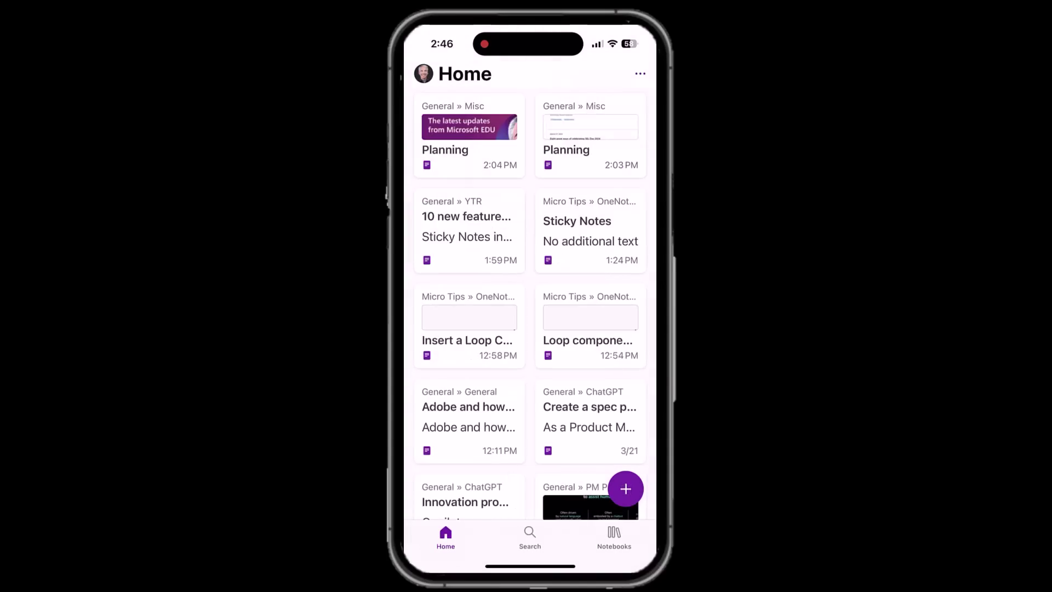
scroll(530, 301, "down", 4)
scroll(529, 301, "up", 4)
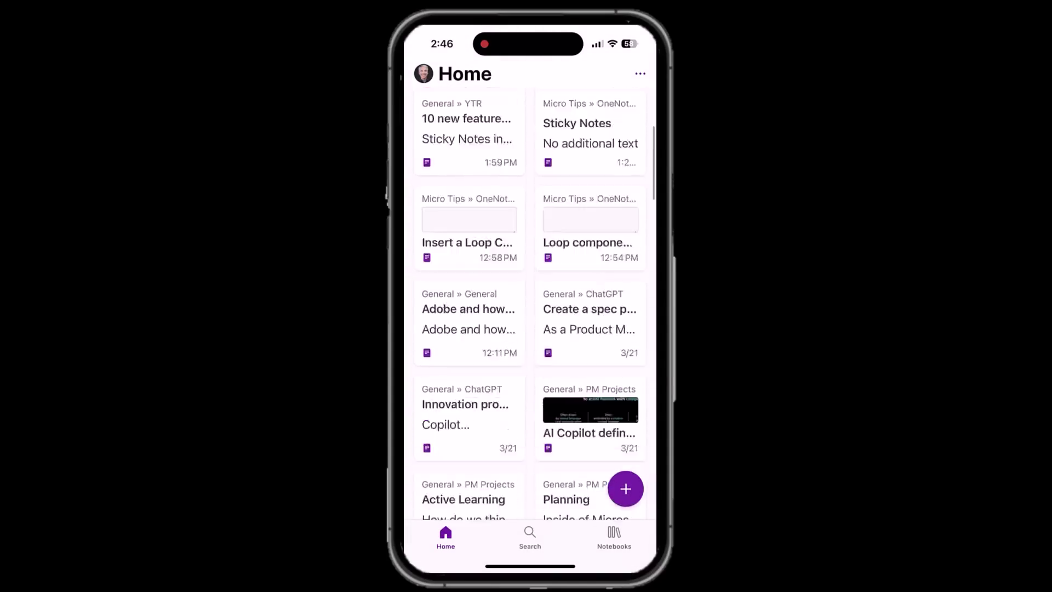
left_click(640, 74)
left_click(530, 94)
- With Select Notes, mark three recent notes, unmark them, and tap Done without acting
left_click(640, 63)
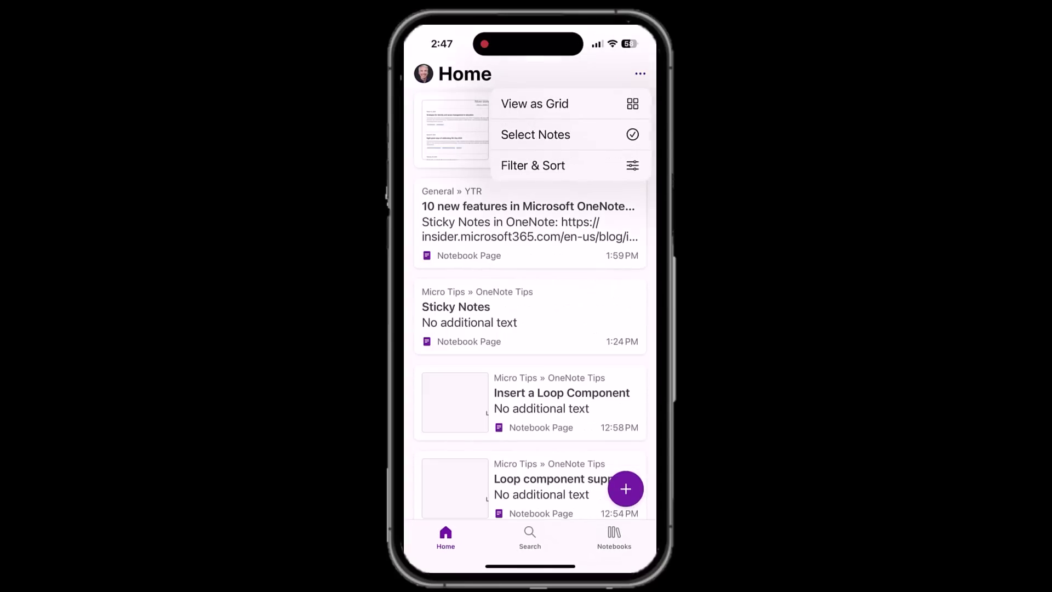
left_click(536, 135)
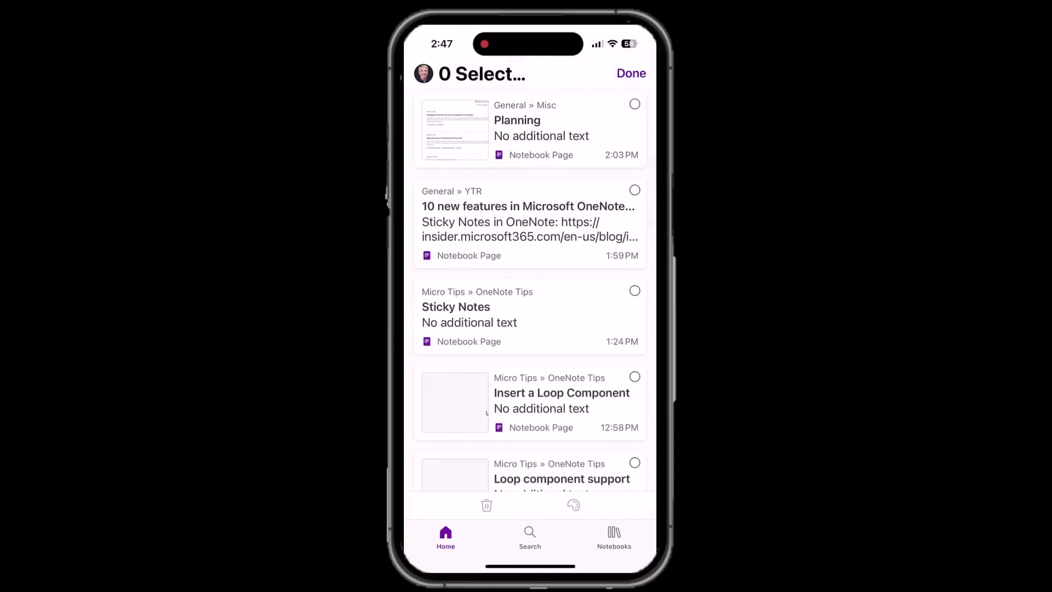
left_click(635, 190)
left_click(635, 290)
left_click(635, 377)
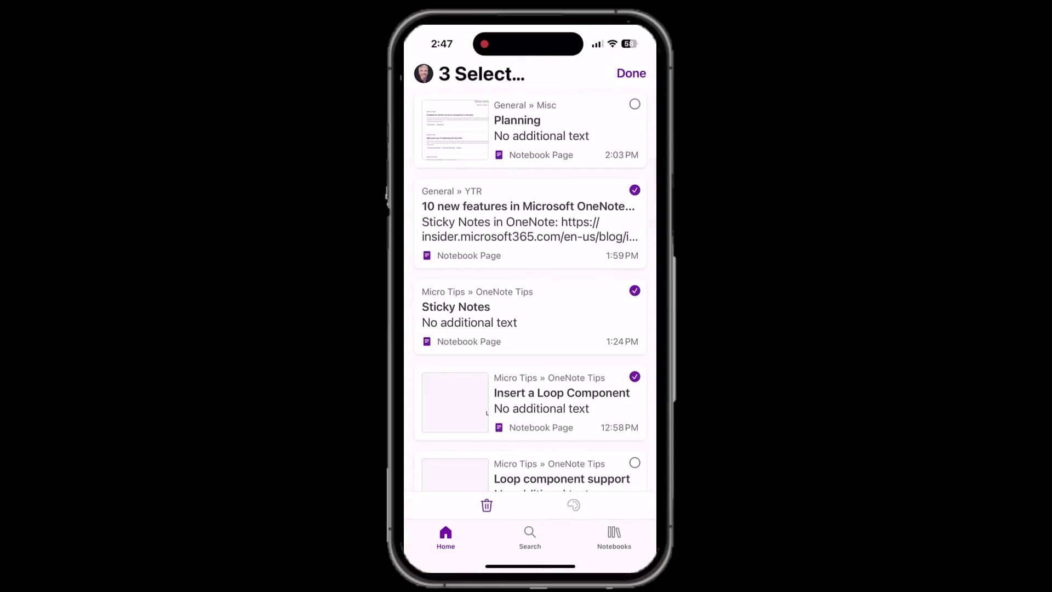
left_click(634, 377)
left_click(634, 290)
left_click(635, 190)
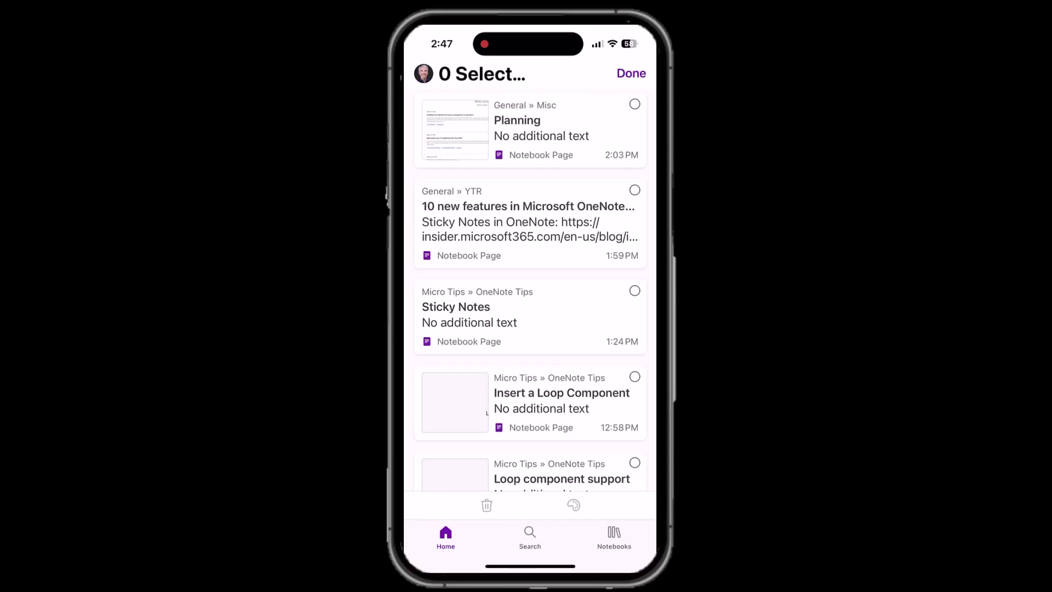
left_click(631, 73)
left_click(640, 73)
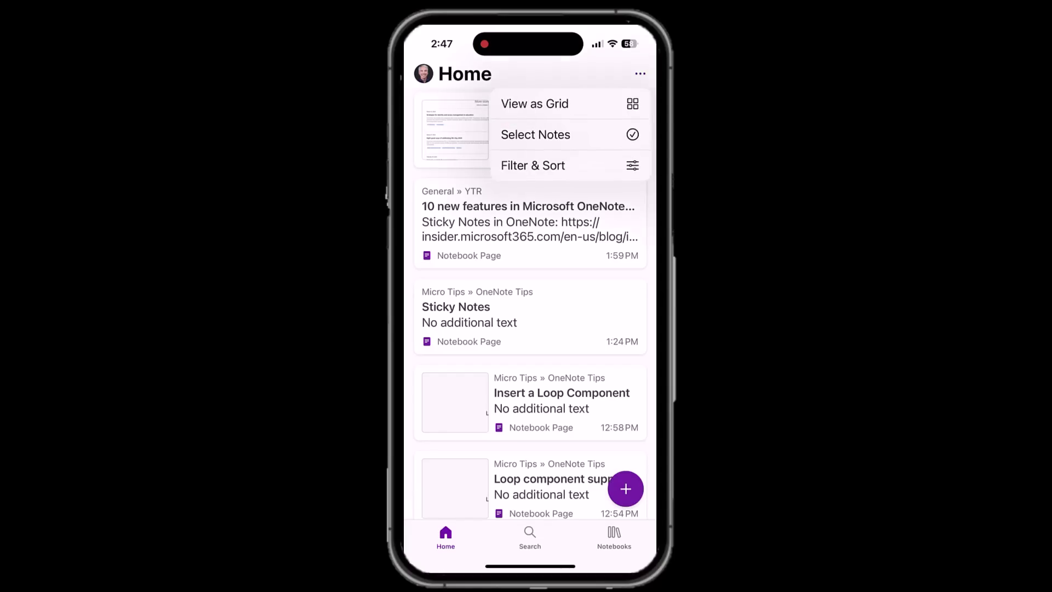
- Try the OneNote Pages and Sticky Notes filters, then set the feed filter back to All
left_click(548, 162)
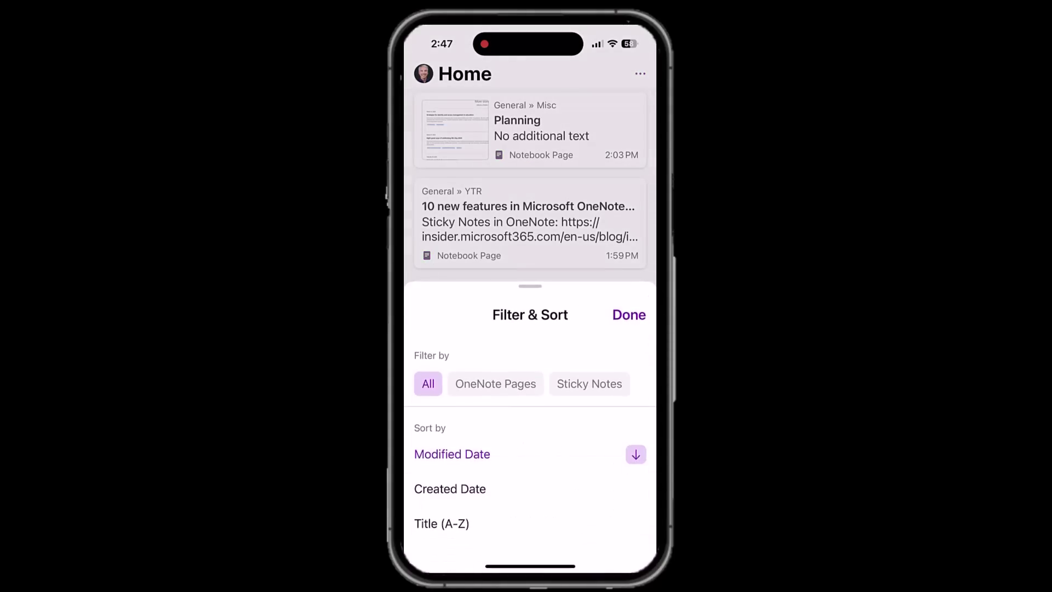
left_click(495, 384)
left_click(590, 383)
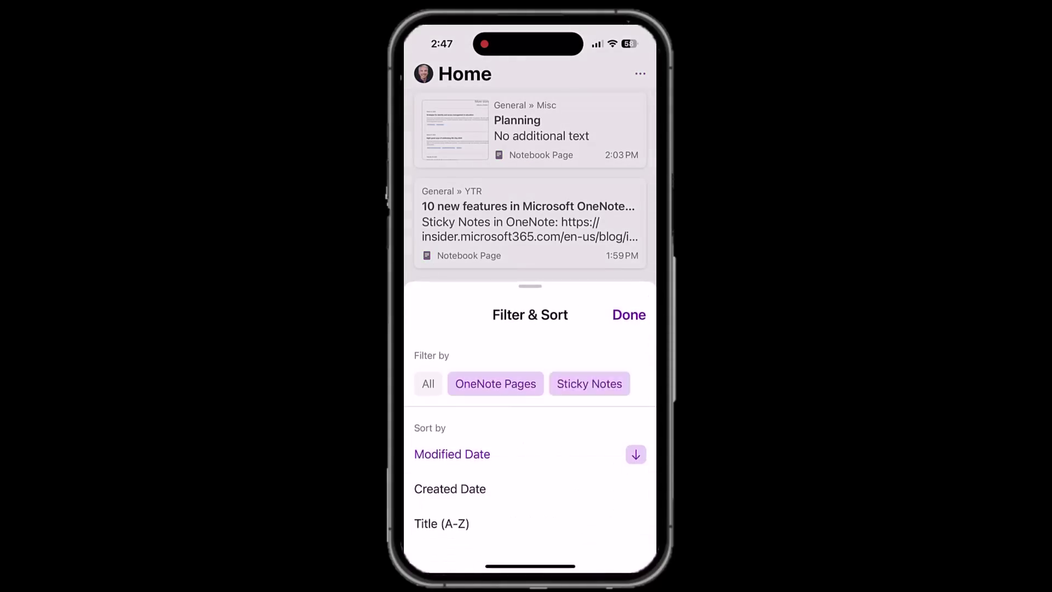
left_click(590, 384)
left_click(428, 384)
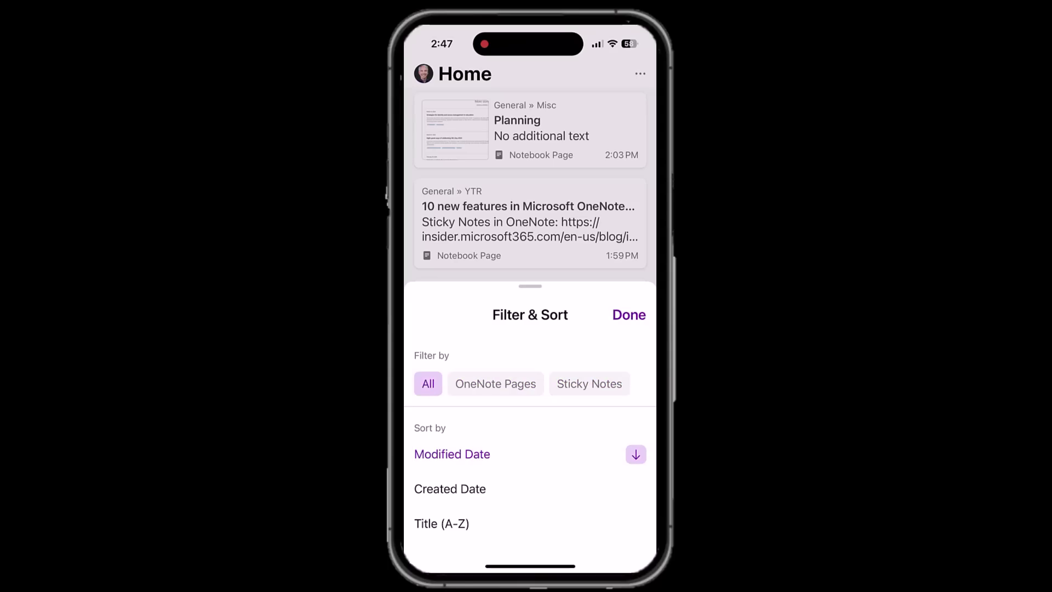
- Sort the feed by Title (A-Z), then switch the sort to Created Date
left_click(442, 523)
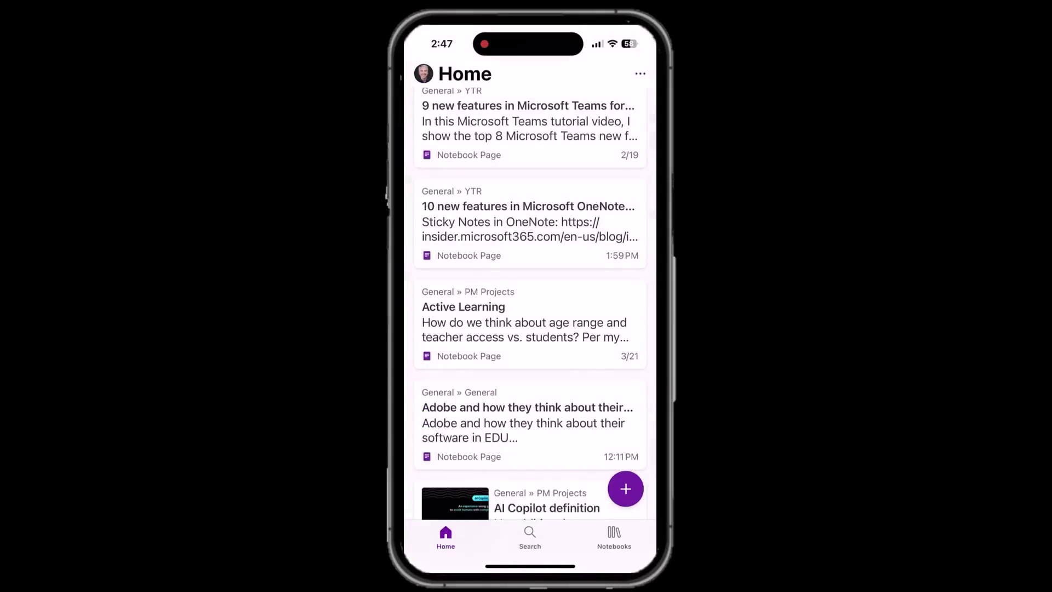
scroll(530, 310, "down", 1)
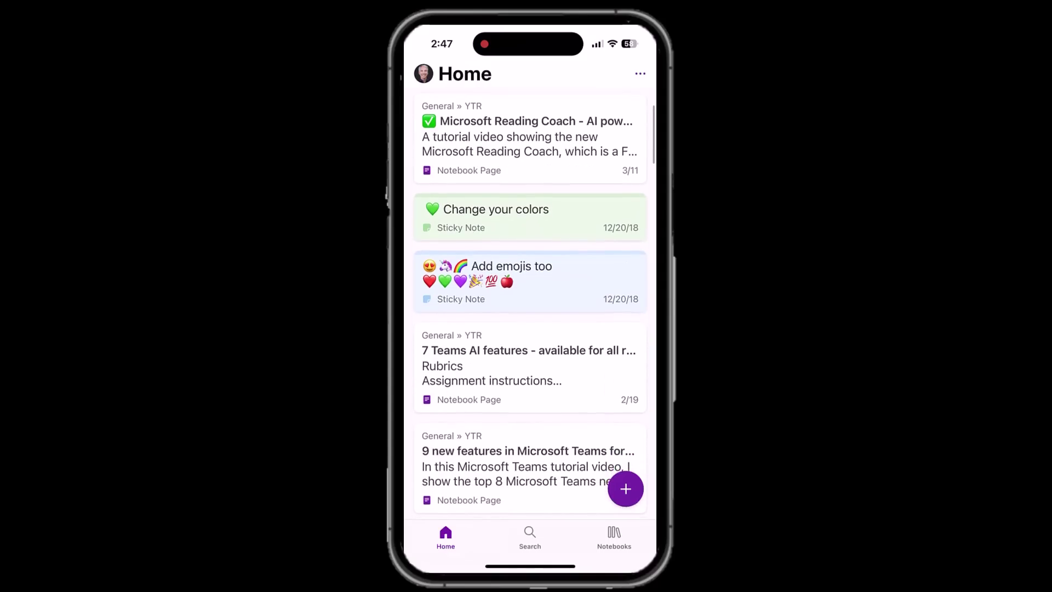
left_click(640, 74)
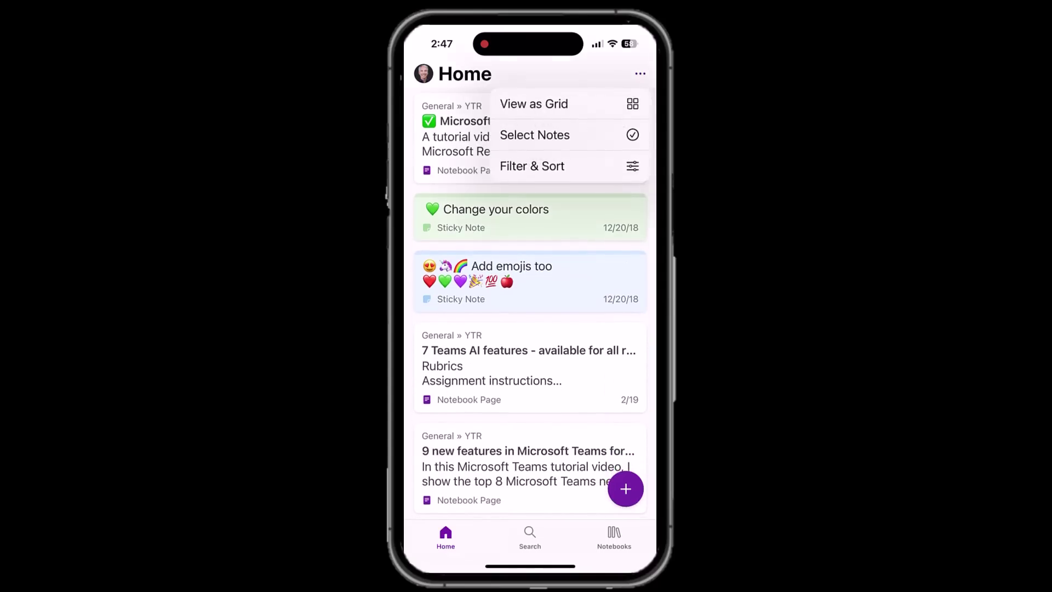
left_click(547, 164)
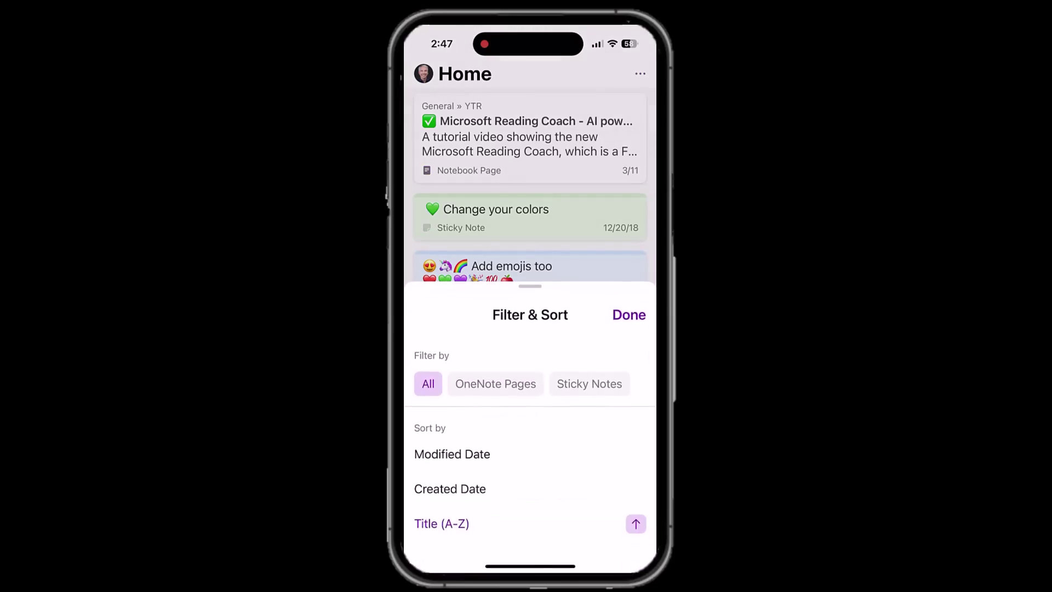
left_click(450, 489)
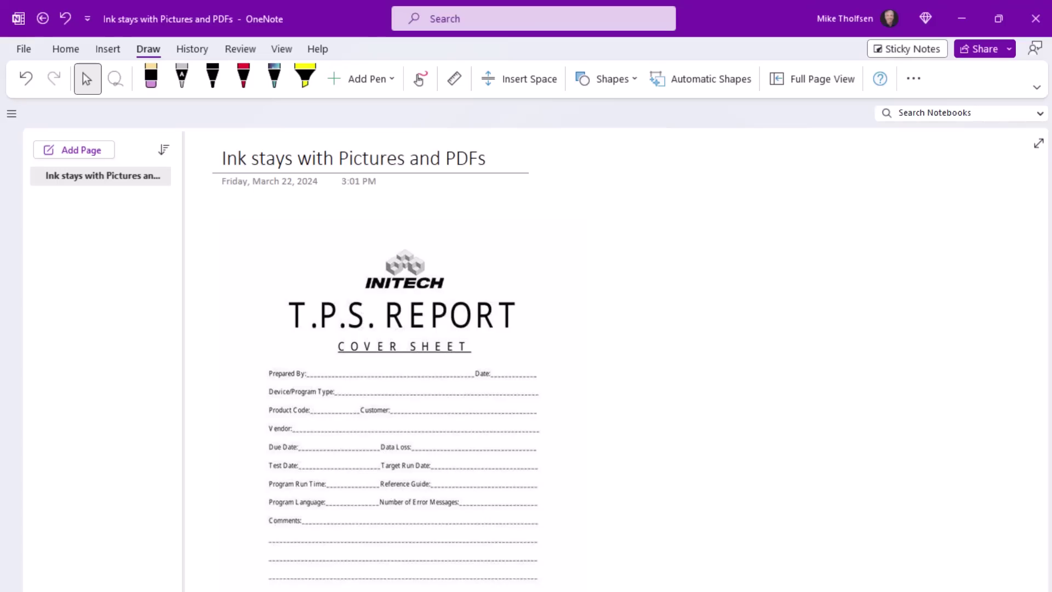
- With the red pen, circle the T.P.S. REPORT heading, draw an arrow and write 'Awesome!'
left_click(243, 78)
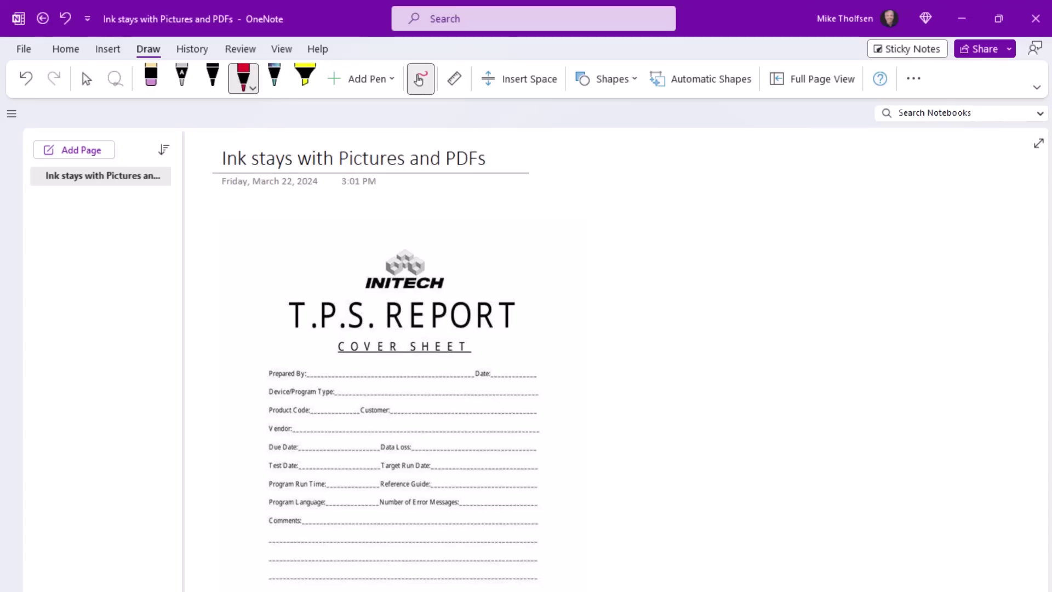
mouse_move(436, 271)
left_mouse_down()
mouse_move(286, 317)
mouse_move(472, 390)
mouse_move(384, 267)
left_mouse_up()
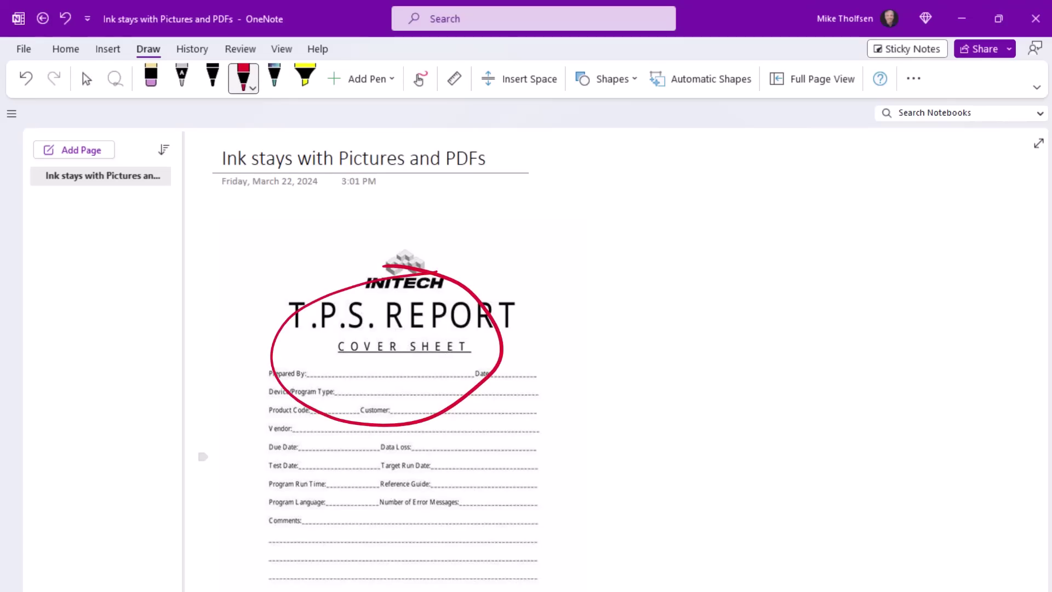
left_click_drag(545, 253, 487, 311)
mouse_move(496, 284)
left_mouse_down()
mouse_move(485, 311)
mouse_move(515, 317)
left_mouse_up()
mouse_move(526, 253)
left_mouse_down()
mouse_move(534, 221)
mouse_move(545, 251)
mouse_move(567, 227)
mouse_move(590, 241)
left_mouse_up()
mouse_move(617, 224)
left_mouse_down()
mouse_move(607, 236)
mouse_move(621, 225)
left_mouse_up()
mouse_move(625, 236)
left_mouse_down()
mouse_move(636, 219)
mouse_move(666, 228)
left_mouse_up()
left_click_drag(652, 175, 664, 204)
left_click(677, 225)
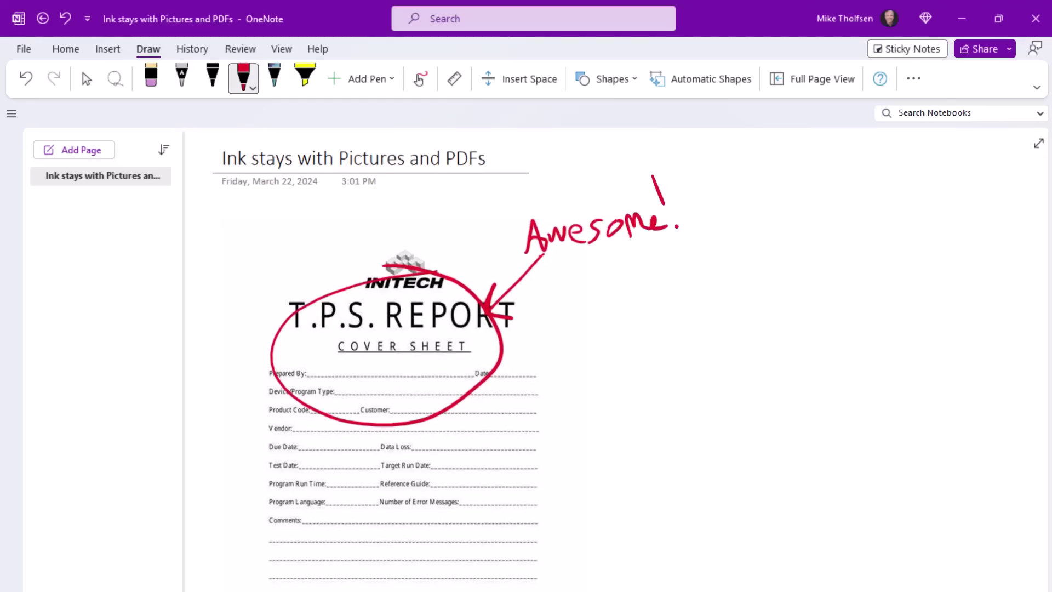
key("Escape")
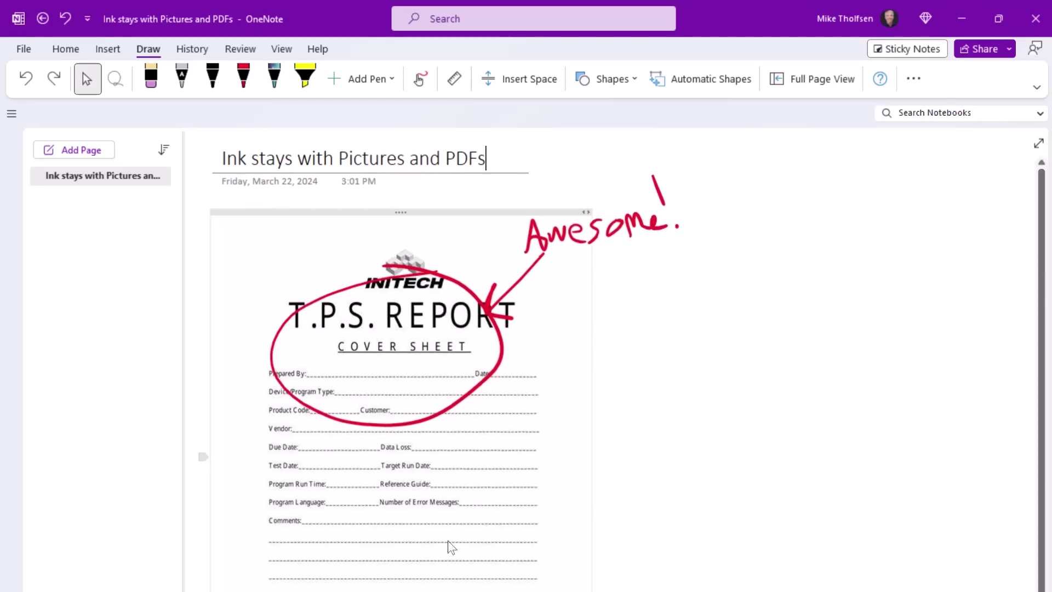
- Select all page content with Ctrl+A and move the printout and its ink right
key("ctrl+a")
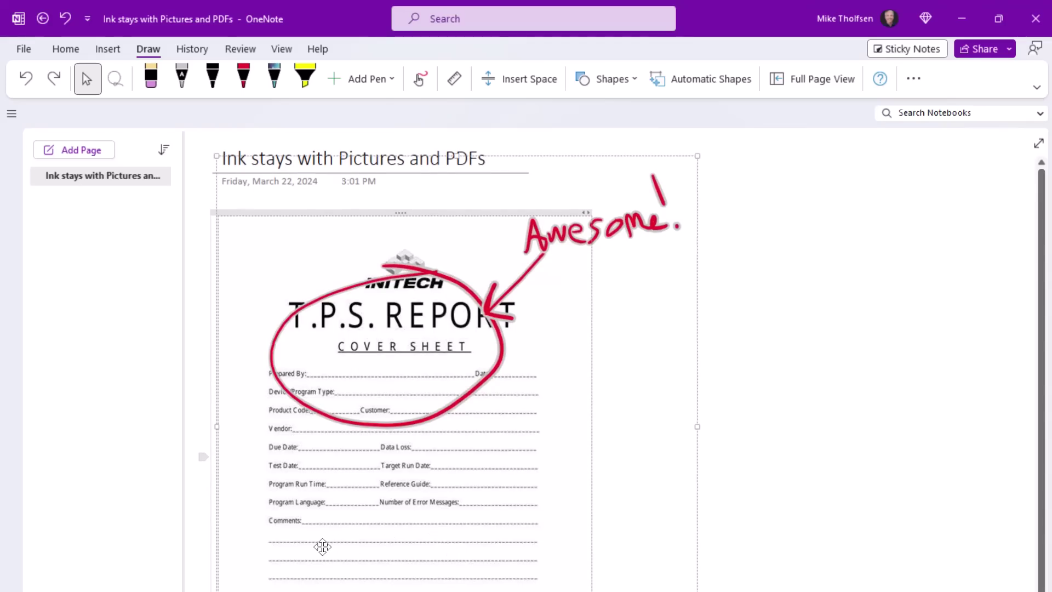
left_click_drag(323, 547, 572, 557)
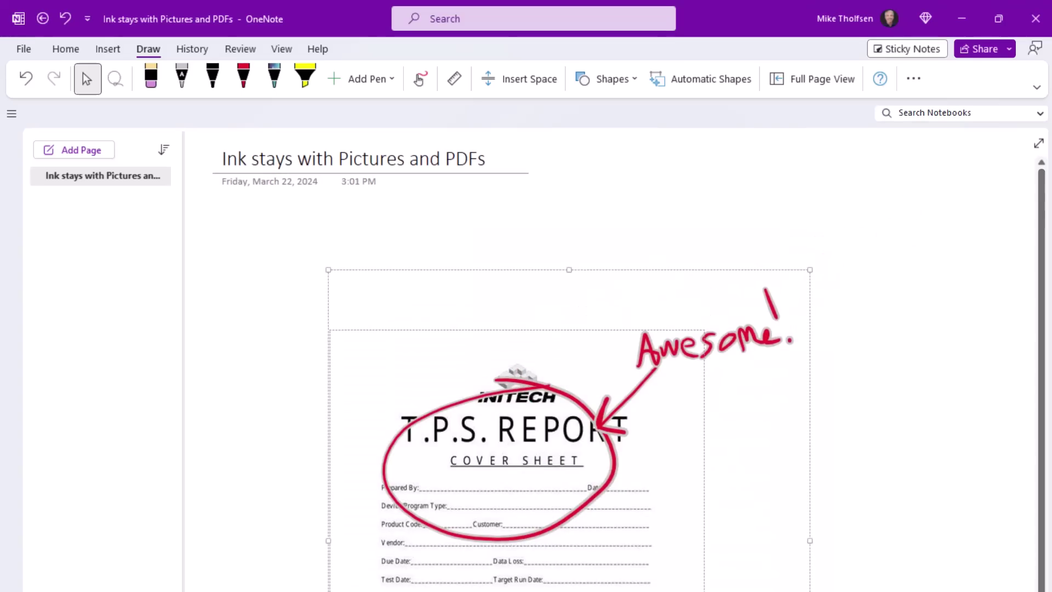
left_click(497, 160)
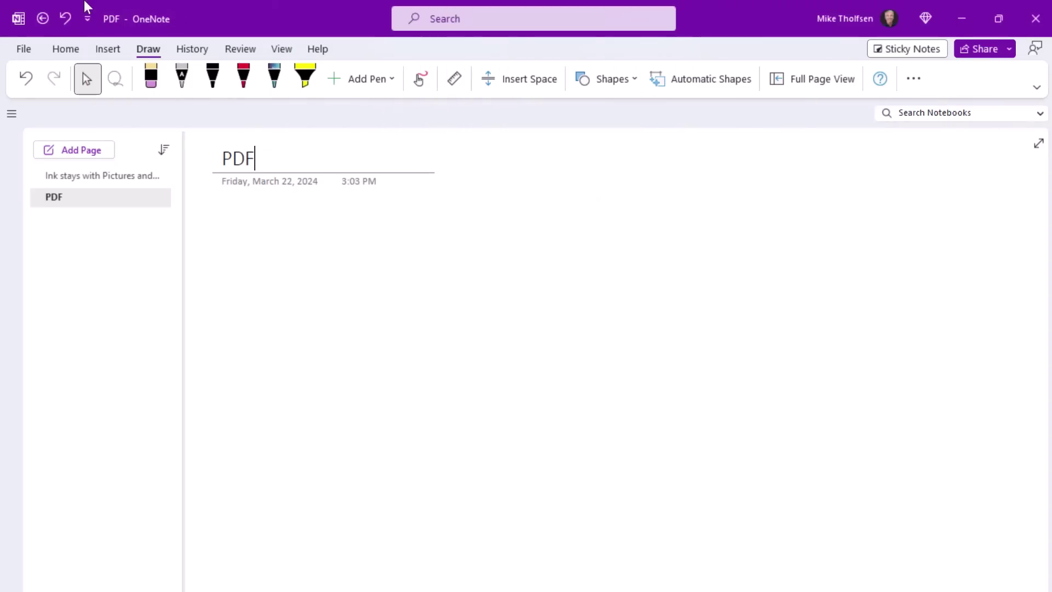
- Insert Learning_Tools_research_study_BSD.pdf as a file printout and scroll through its pages
left_click(108, 49)
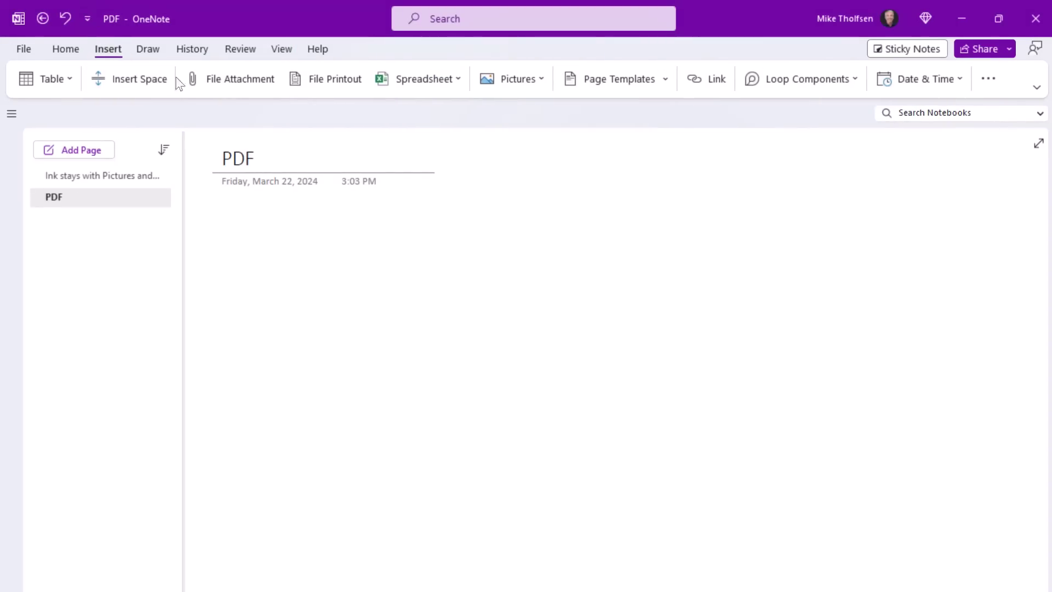
left_click(324, 80)
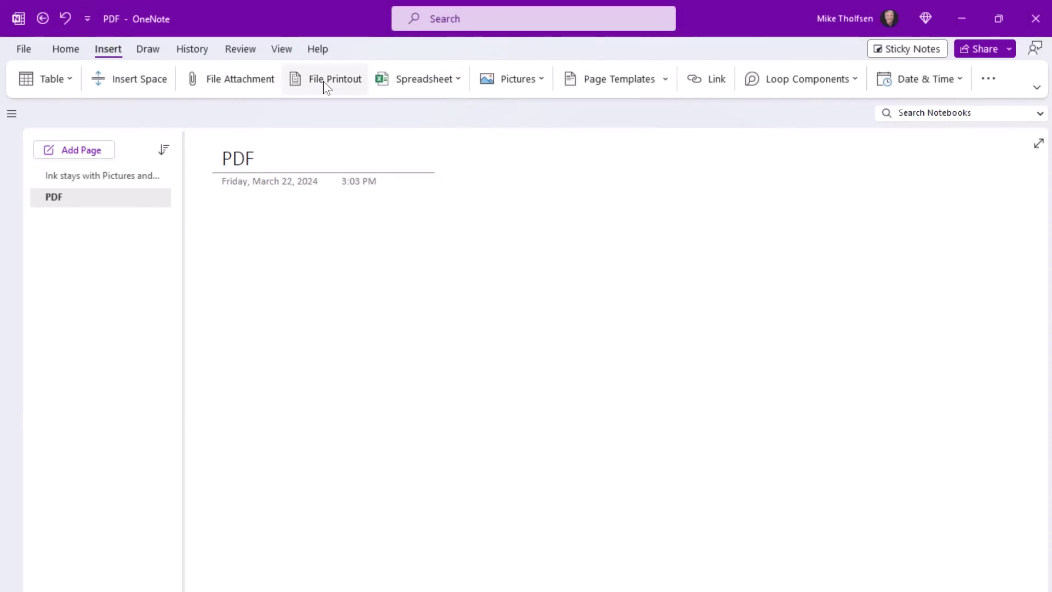
double_click(191, 162)
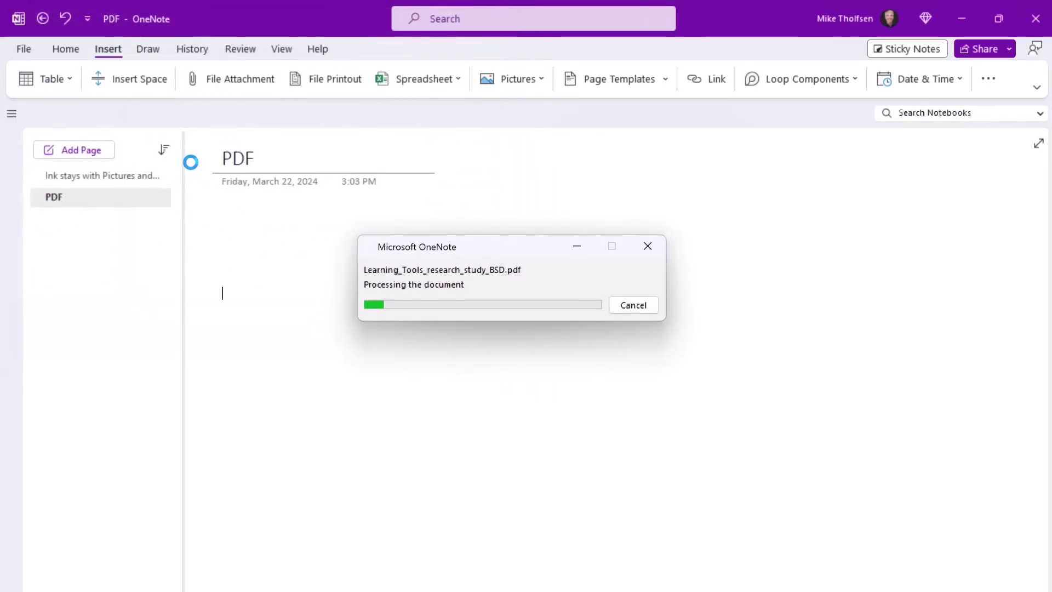
scroll(330, 328, "down", 1)
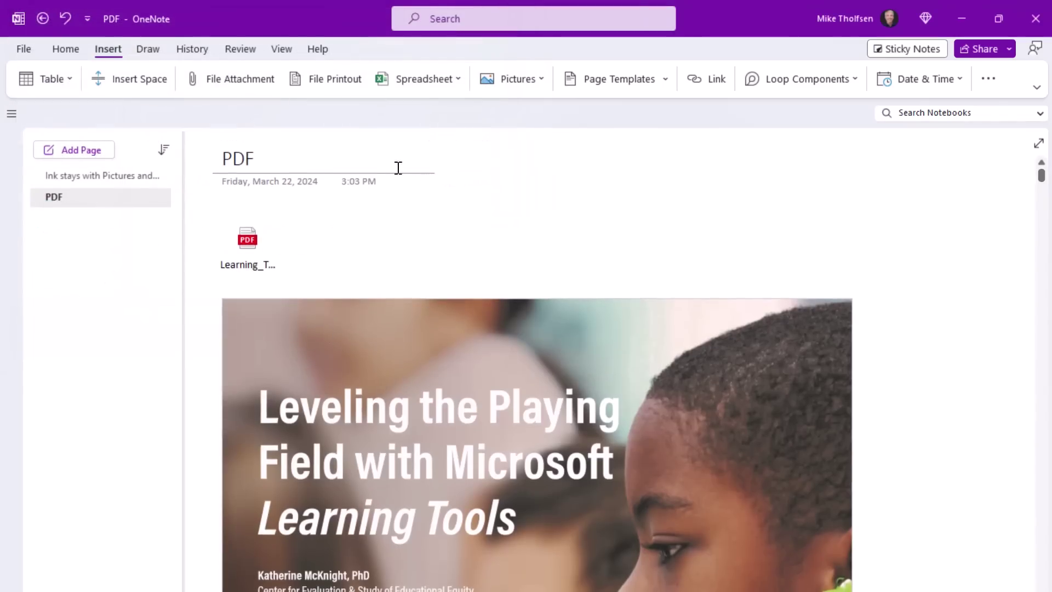
scroll(447, 288, "down", 3)
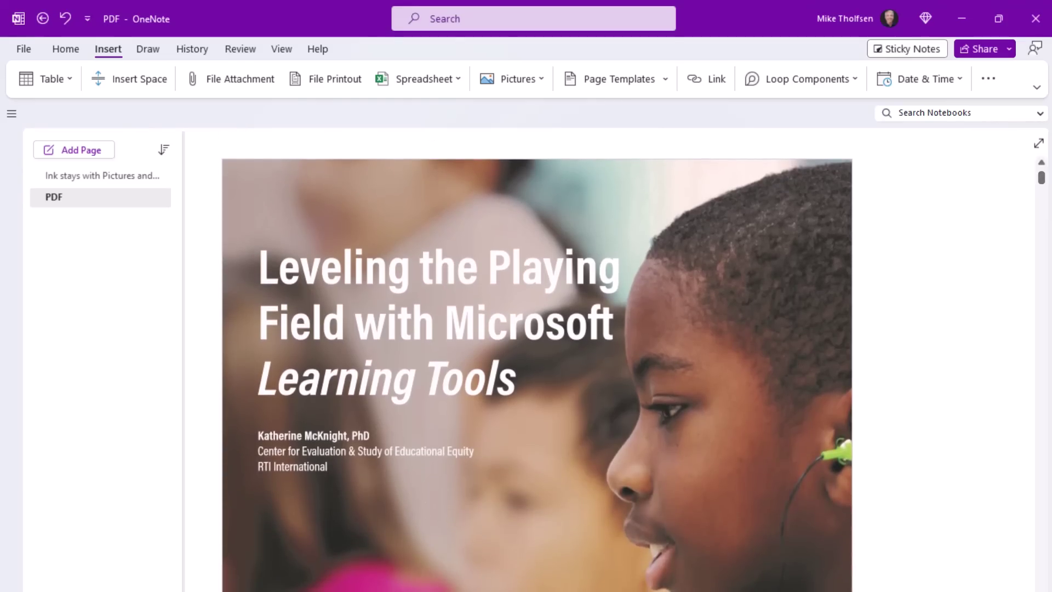
- With the red pen, circle the printout's title and write 'Wow!' below it
left_click(145, 45)
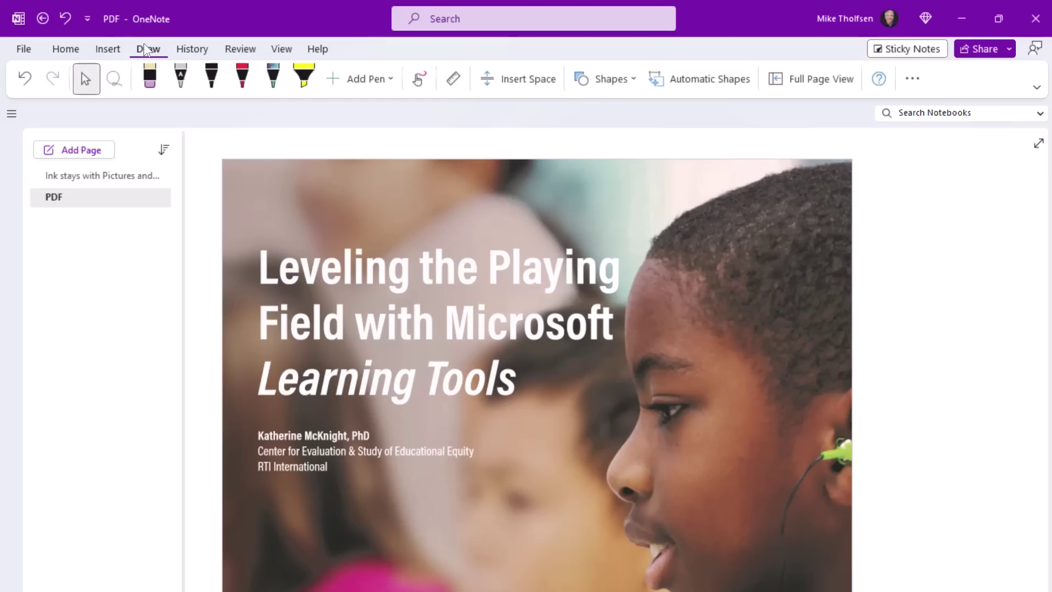
left_click(241, 79)
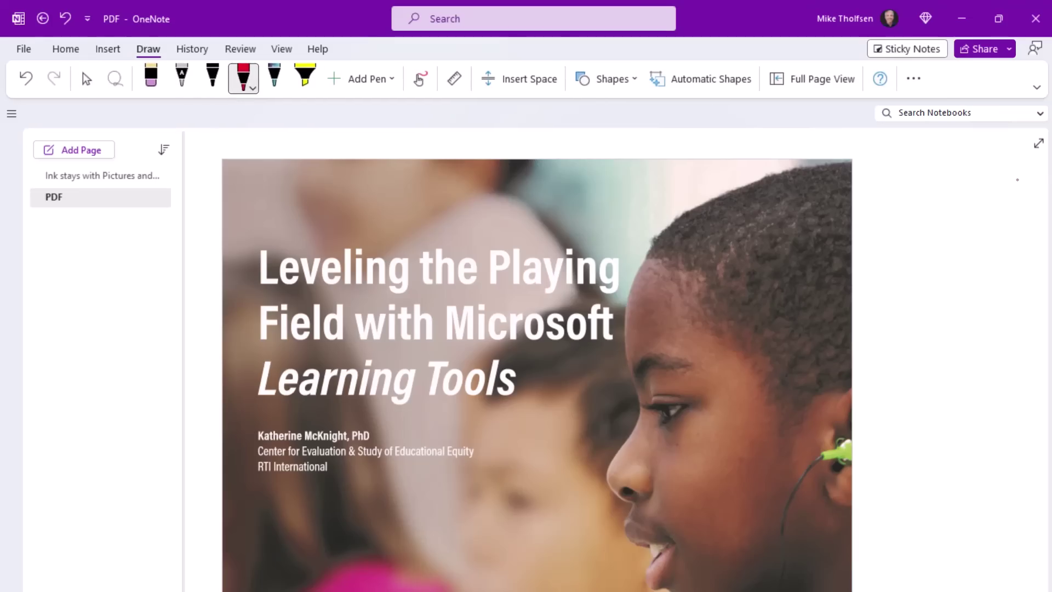
mouse_move(540, 233)
left_mouse_down()
mouse_move(248, 321)
mouse_move(611, 332)
mouse_move(462, 224)
left_mouse_up()
mouse_move(394, 445)
left_mouse_down()
mouse_move(404, 475)
mouse_move(441, 455)
mouse_move(491, 455)
left_mouse_up()
left_click_drag(496, 416, 503, 470)
left_click(505, 493)
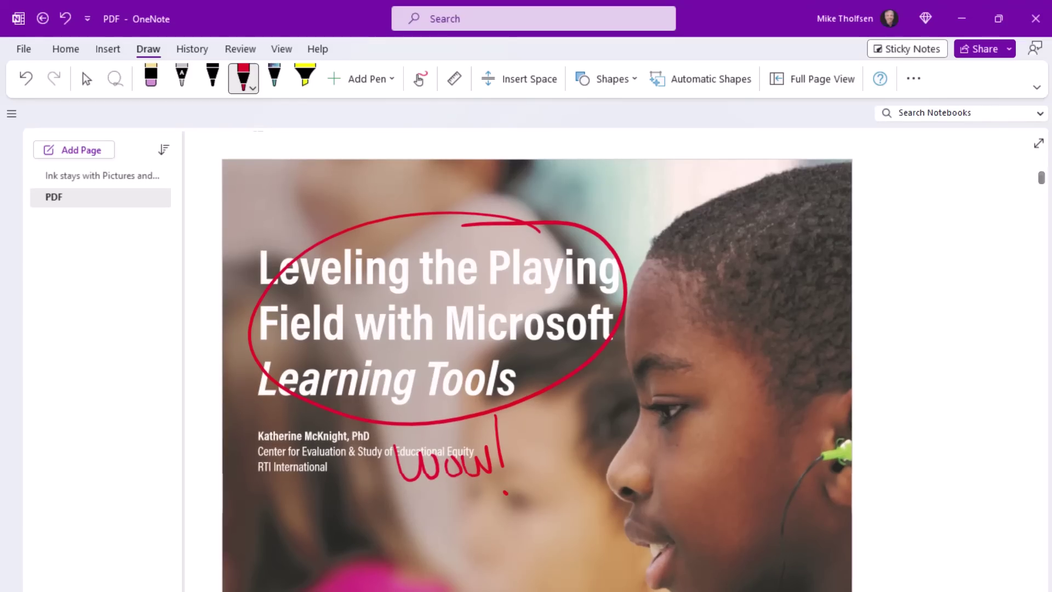
- Select the PDF image and drag it right and back, the red ink moving with it
left_click(85, 77)
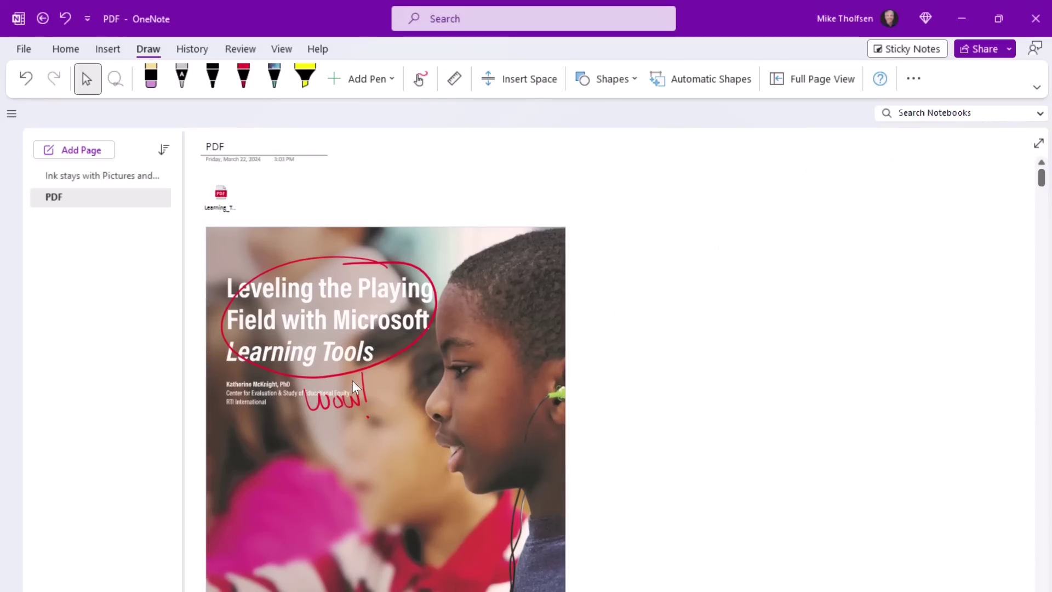
left_click(331, 353)
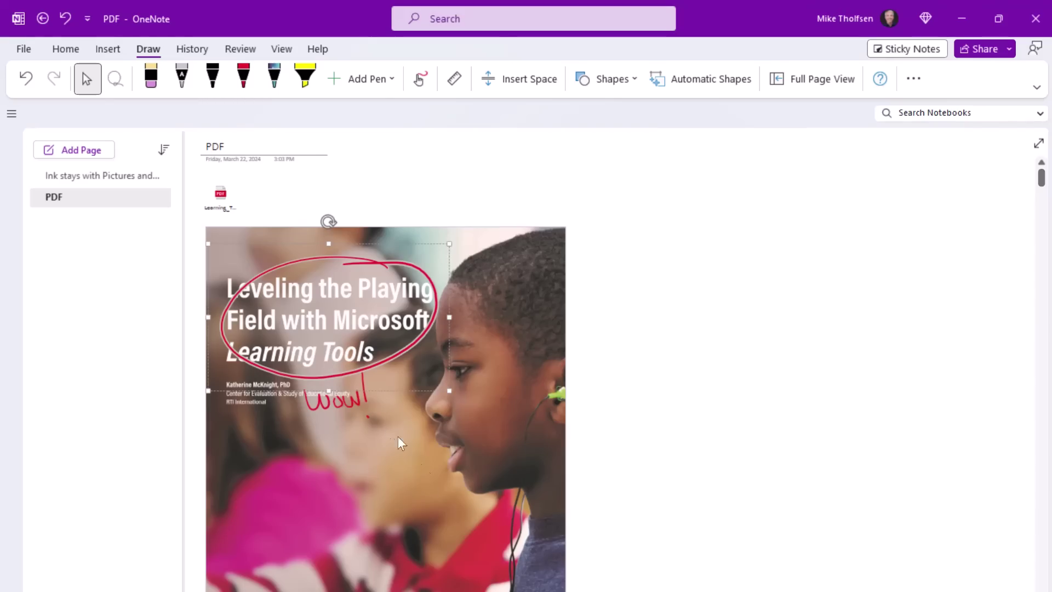
left_click(442, 501)
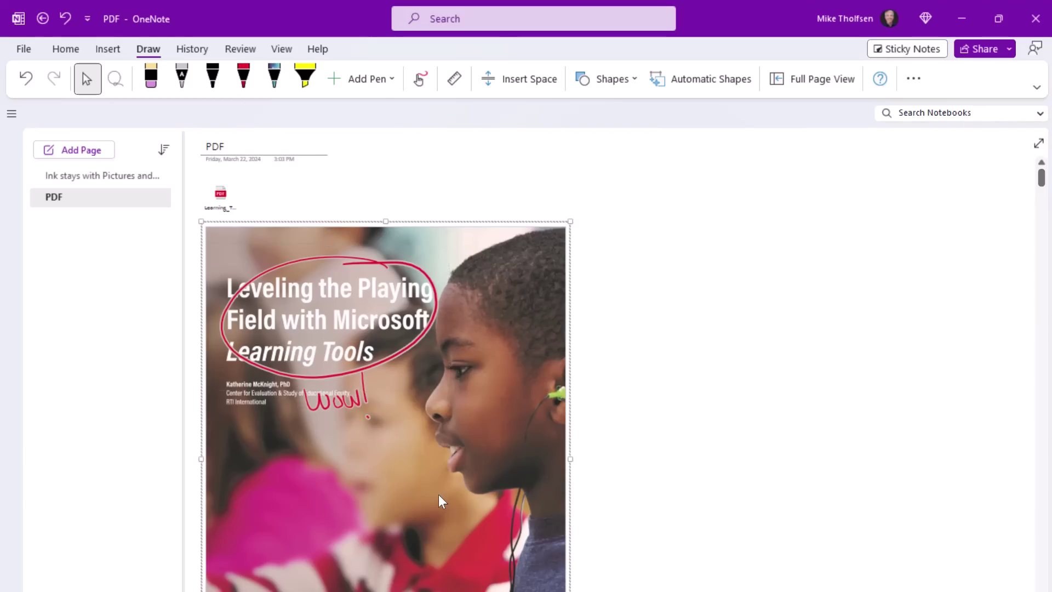
left_click_drag(442, 502, 807, 499)
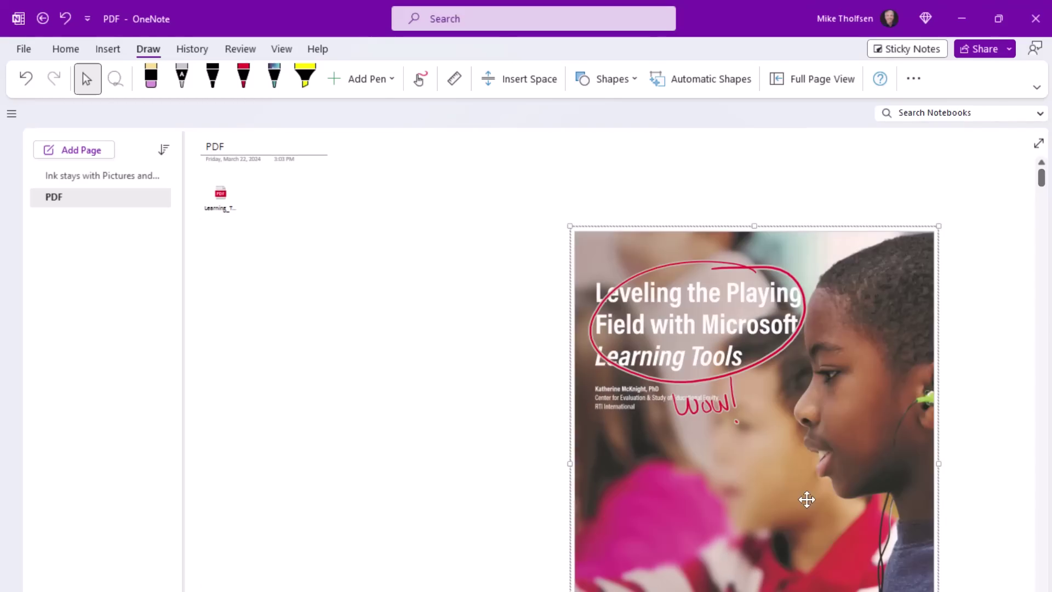
left_click_drag(681, 477, 351, 484)
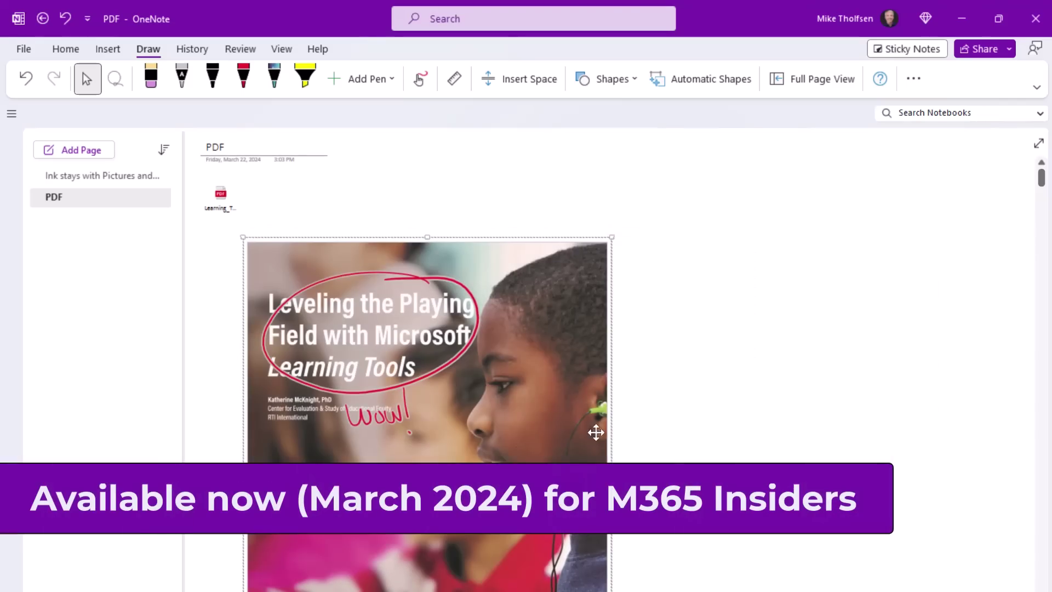
left_click(721, 399)
scroll(721, 400, "up", 3, "ctrl")
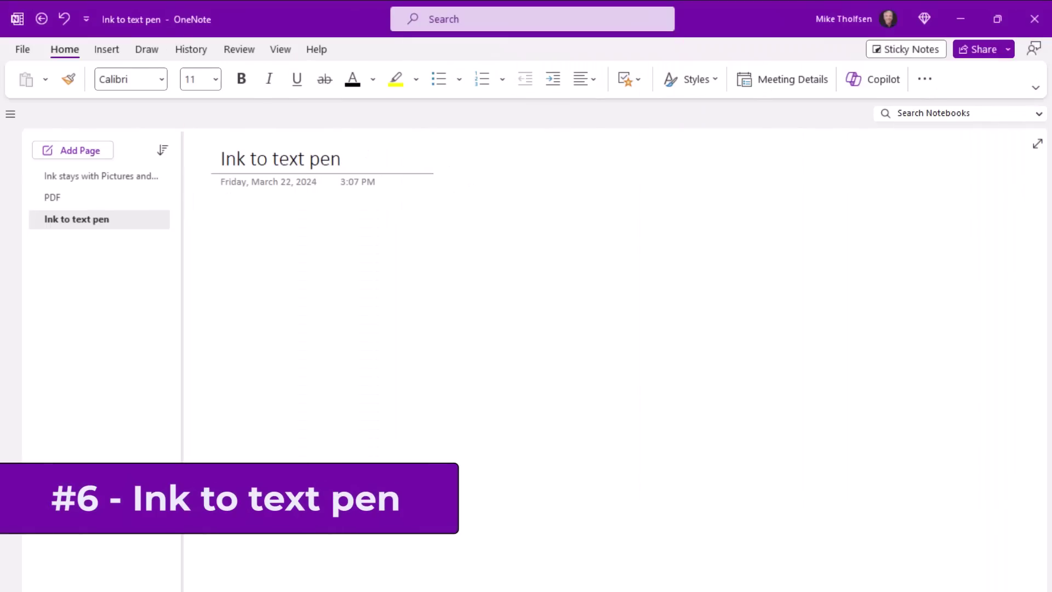
- Choose the Ink to Text Pen and handwrite a first name so it converts to typed text
left_click(147, 48)
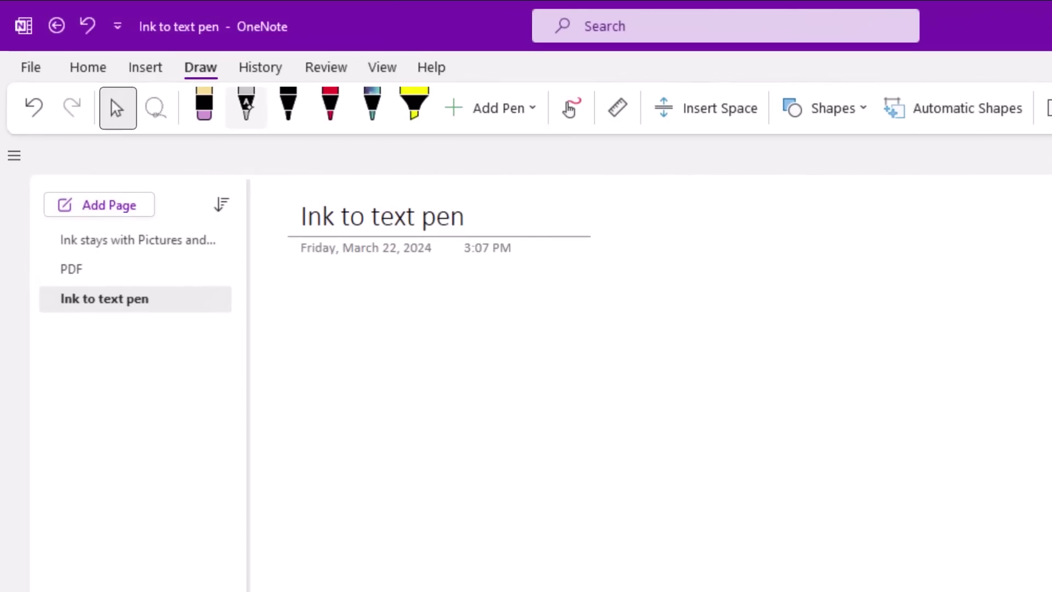
left_click(246, 108)
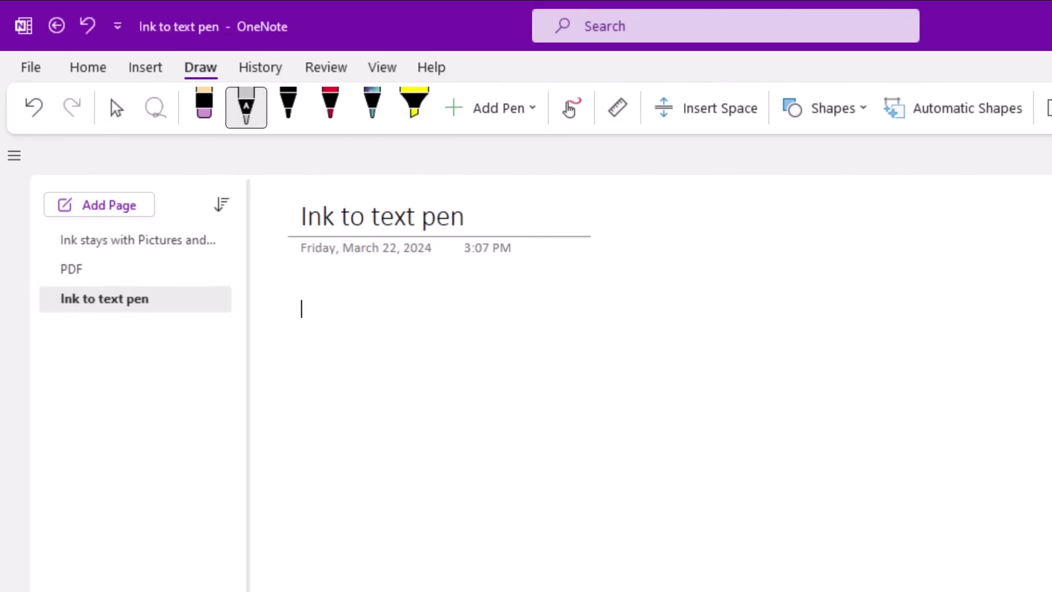
left_click_drag(326, 445, 391, 439)
left_click_drag(406, 401, 421, 443)
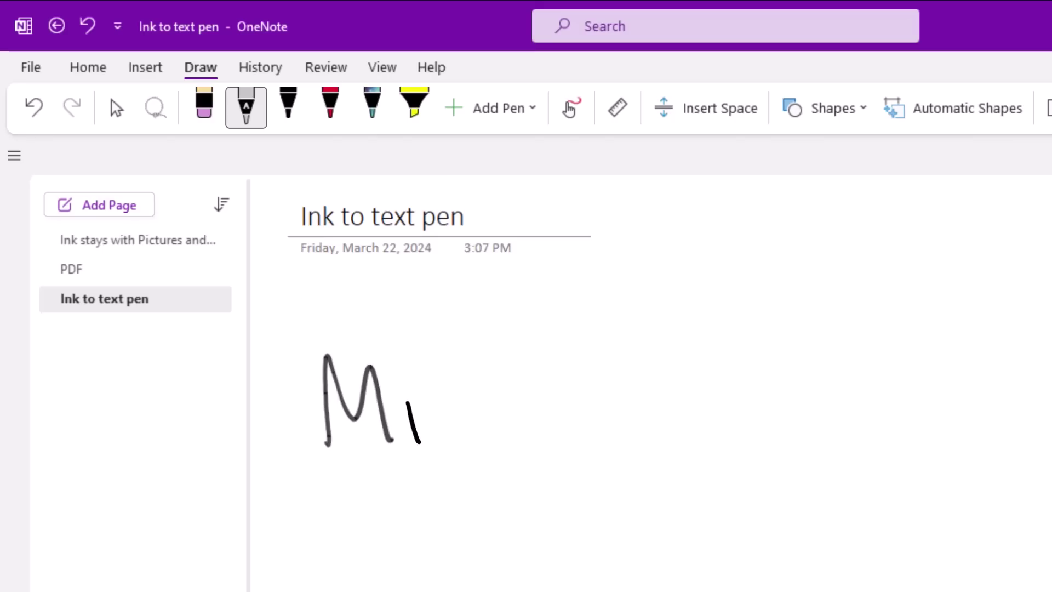
left_click(401, 386)
left_click_drag(416, 358, 443, 439)
mouse_move(453, 379)
left_mouse_down()
mouse_move(472, 431)
mouse_move(522, 431)
left_mouse_up()
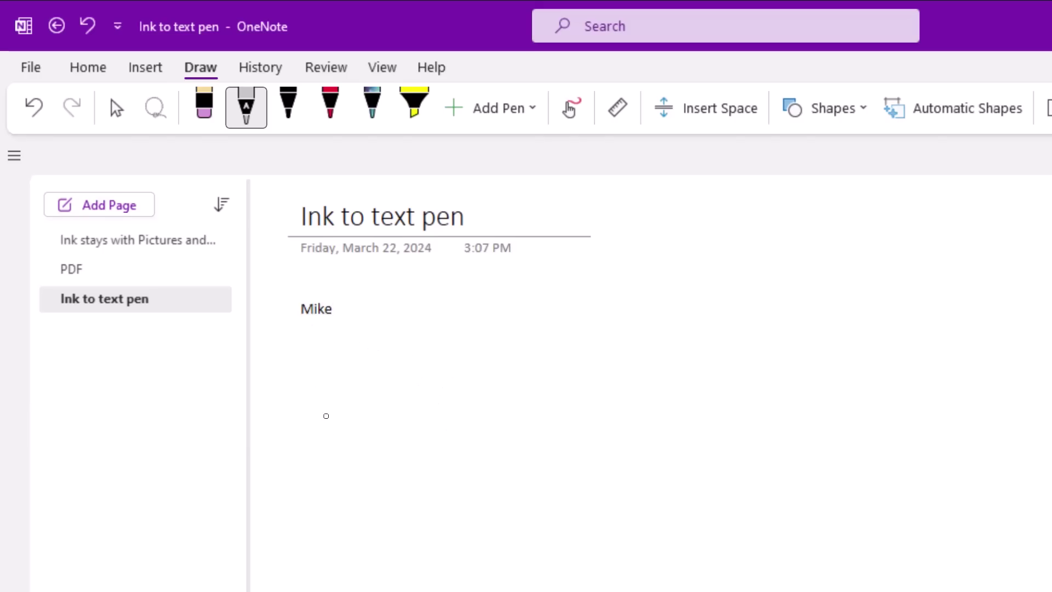
- Handwrite 'TPS Report' and let it convert to typed text
mouse_move(330, 404)
left_mouse_down()
mouse_move(341, 453)
mouse_move(351, 398)
mouse_move(380, 449)
left_mouse_up()
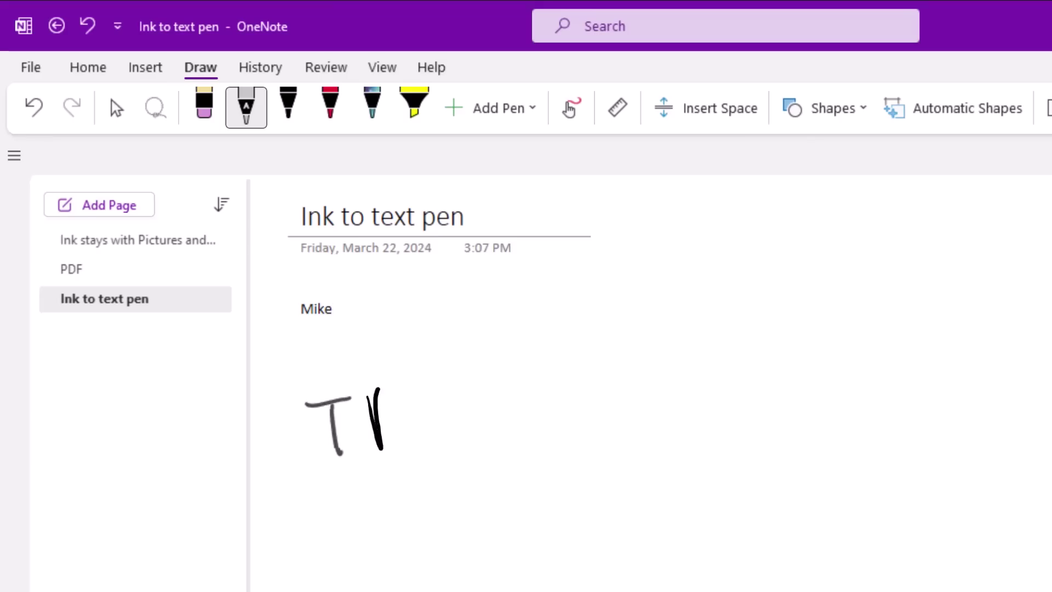
left_click_drag(375, 390, 378, 425)
left_click_drag(429, 385, 414, 441)
mouse_move(500, 393)
left_mouse_down()
mouse_move(506, 455)
mouse_move(548, 441)
mouse_move(586, 469)
left_mouse_up()
left_click_drag(573, 395, 624, 435)
left_click_drag(626, 436, 641, 397)
mouse_move(644, 353)
left_mouse_down()
mouse_move(661, 441)
mouse_move(672, 385)
left_mouse_up()
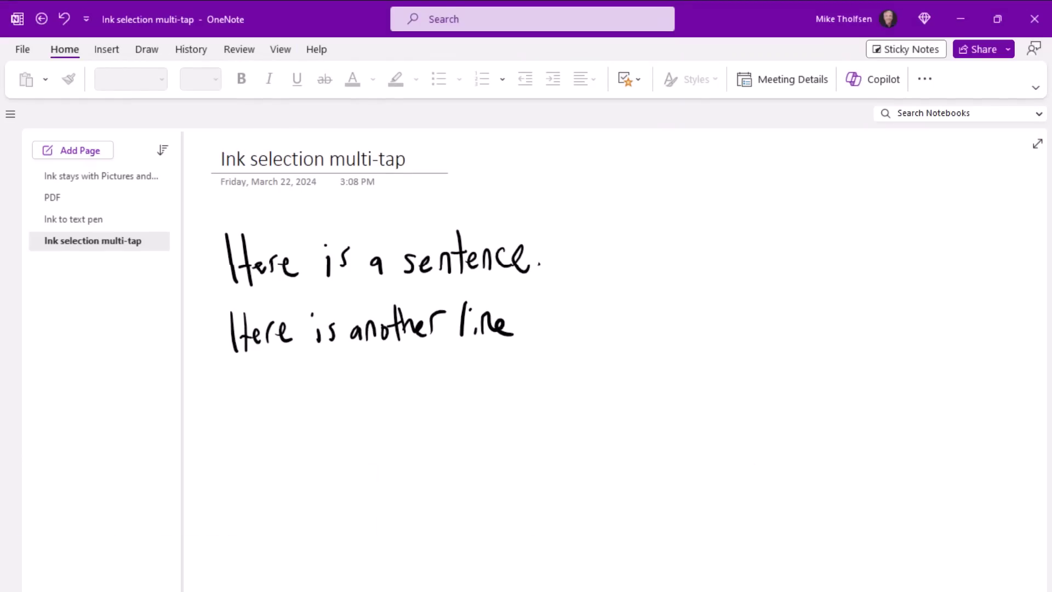
- Tap the ink once, twice, then three times to select the word 'Here', its line, then both lines
left_click(146, 49)
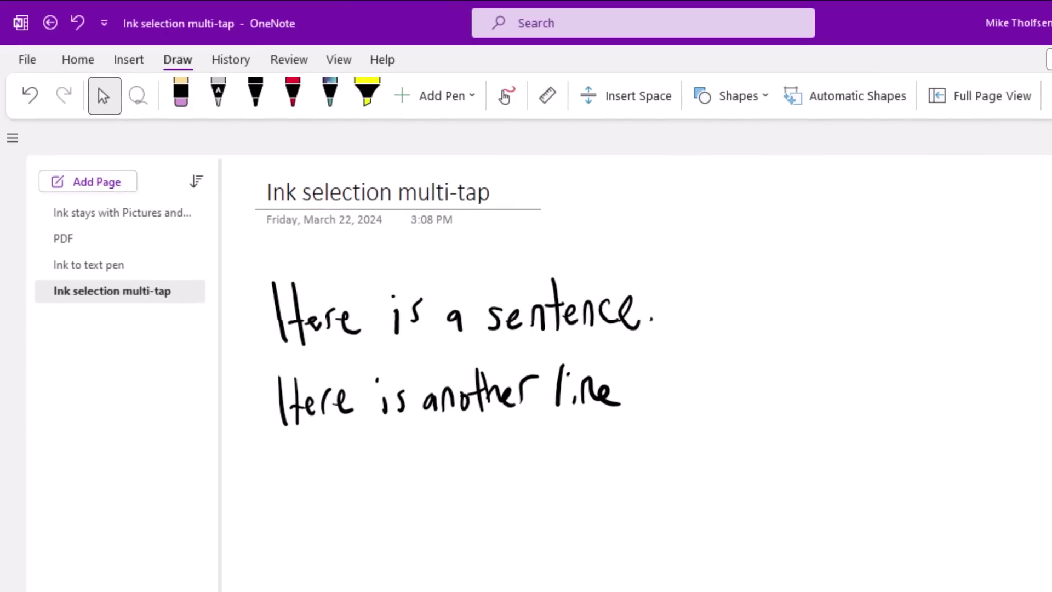
left_click(315, 313)
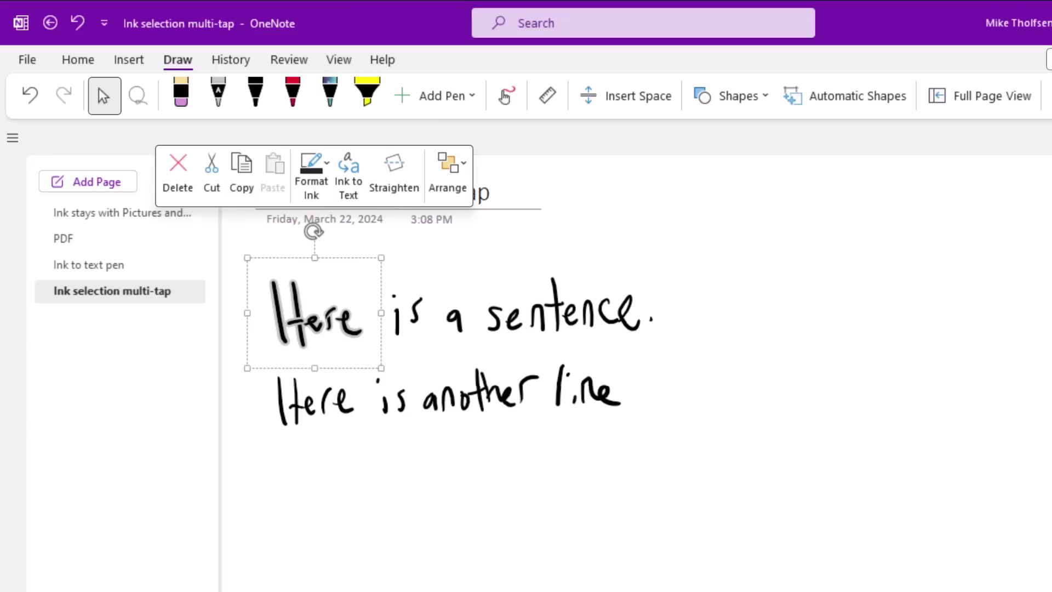
key("Escape")
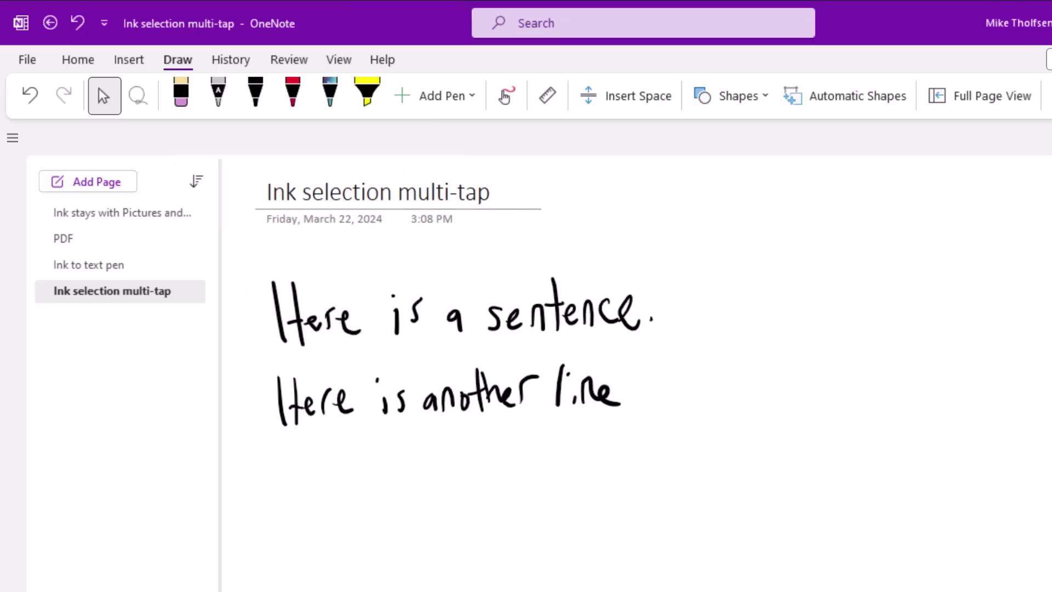
left_click(315, 312)
left_click(315, 312)
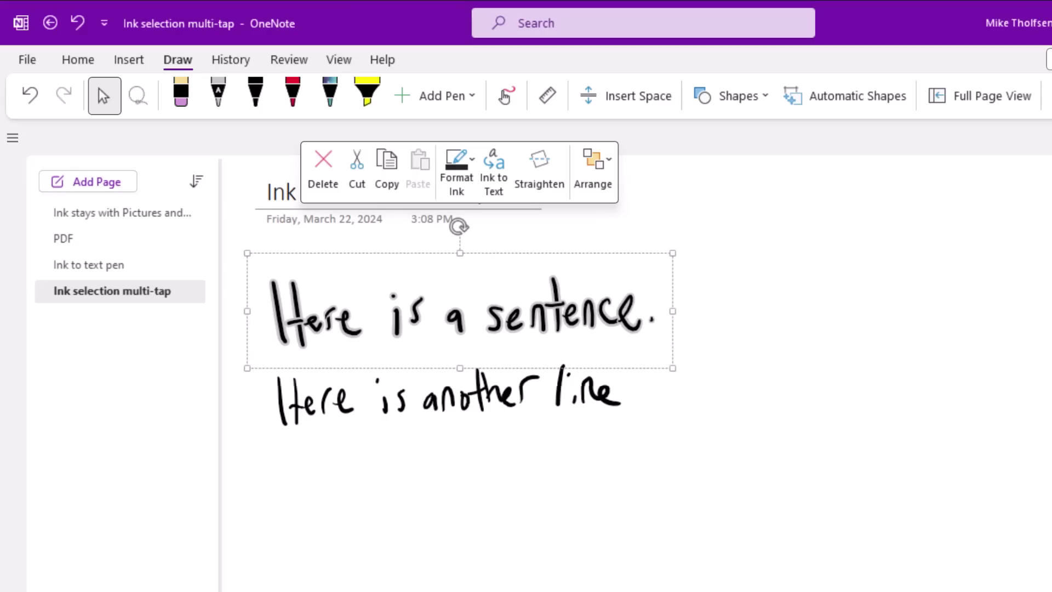
key("Escape")
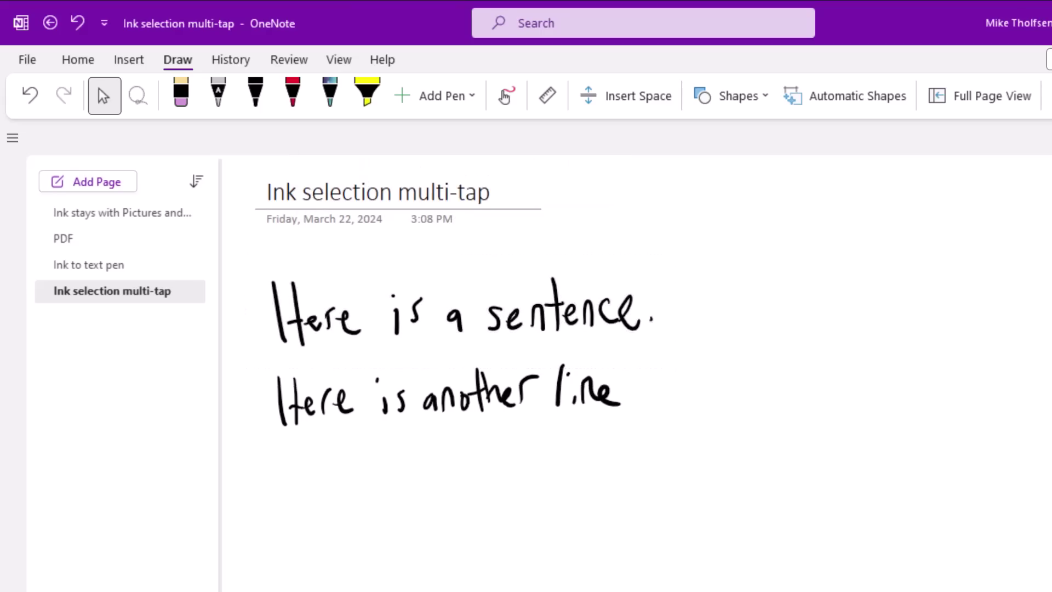
double_click(336, 314)
left_click(336, 313)
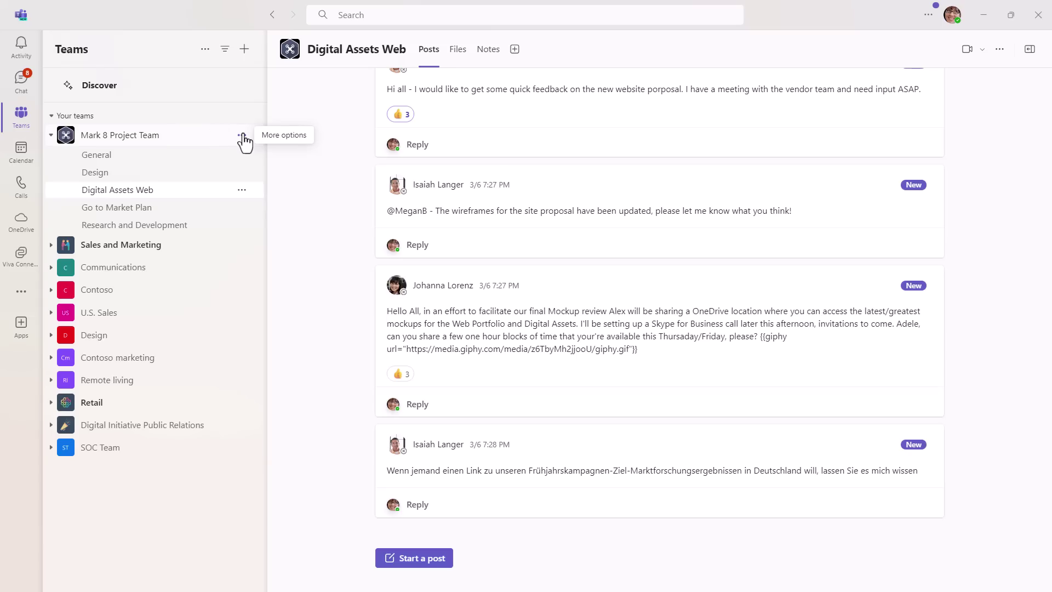
- From Mark 8 Project Team's options, create a channel named 'TPS Reports' with Standard type
left_click(241, 135)
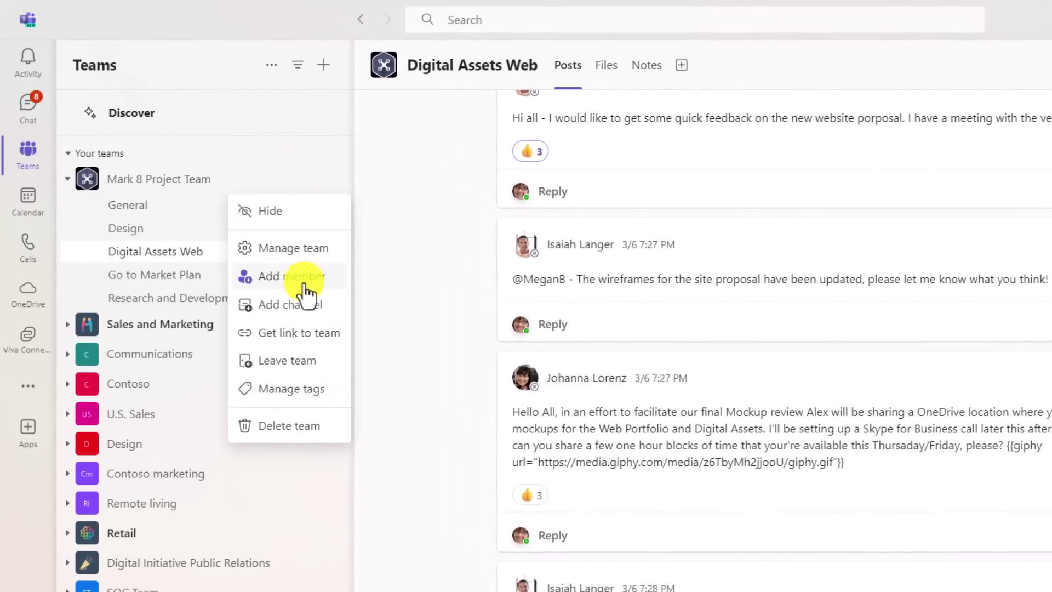
left_click(274, 306)
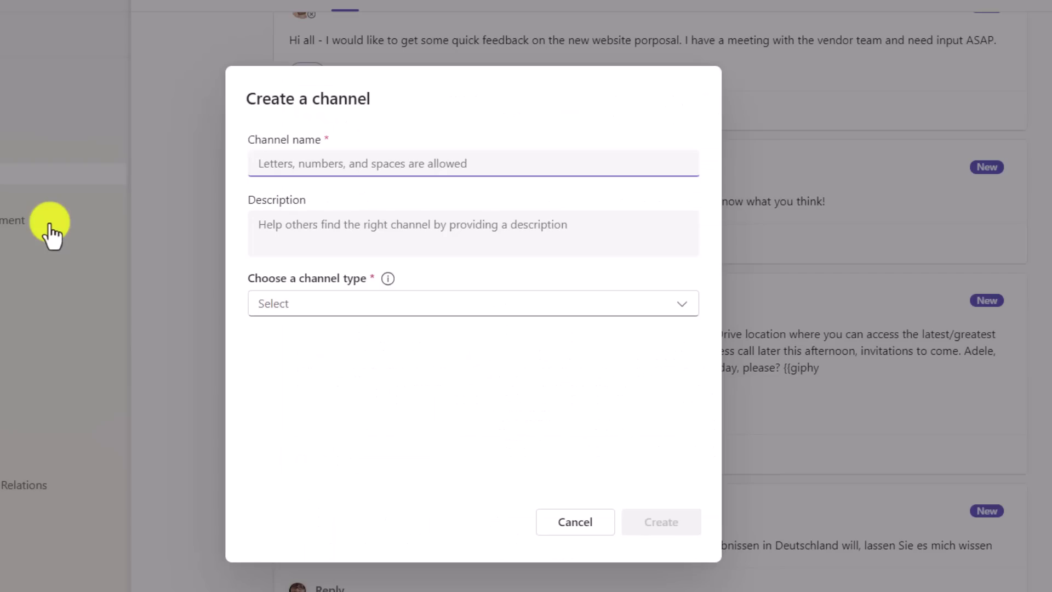
type("TPS Reports")
left_click(328, 303)
left_click(387, 345)
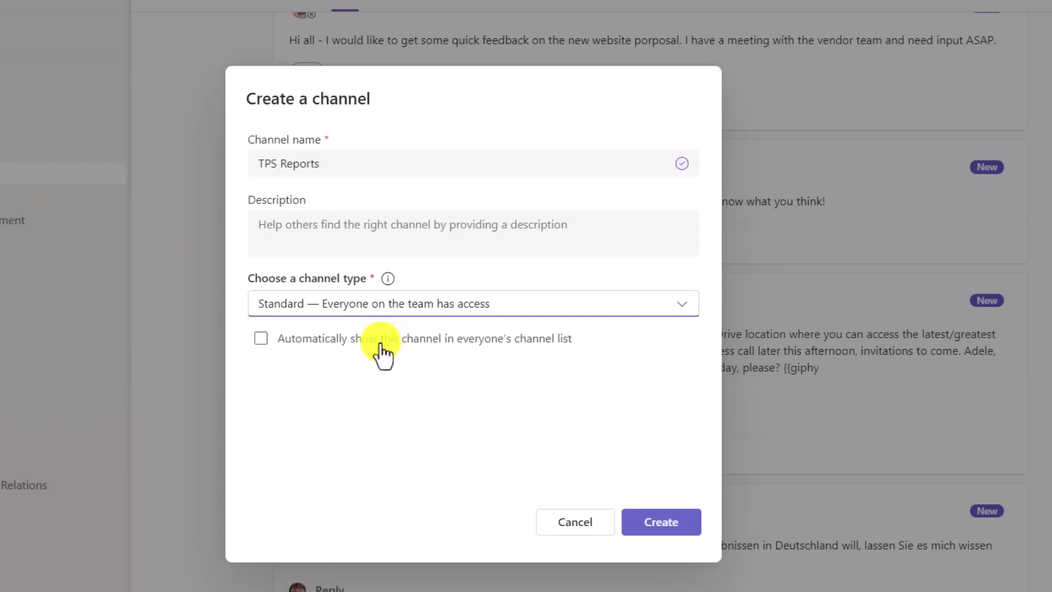
left_click(672, 521)
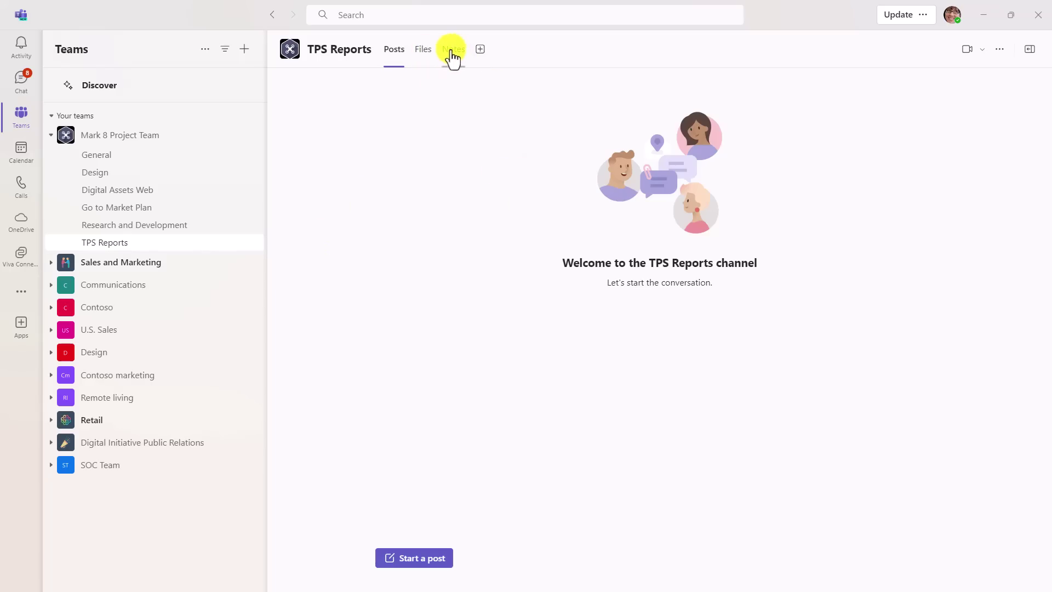
- Open the TPS Reports Notes tab, then collapse and restore the page list and check the Editing menu
left_click(453, 52)
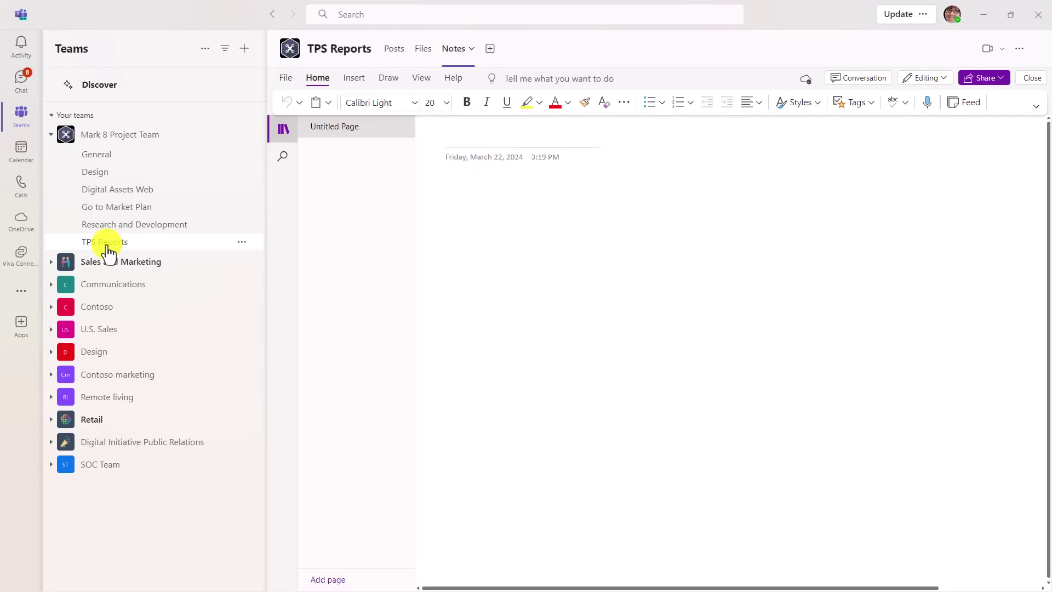
left_click(278, 133)
left_click(280, 135)
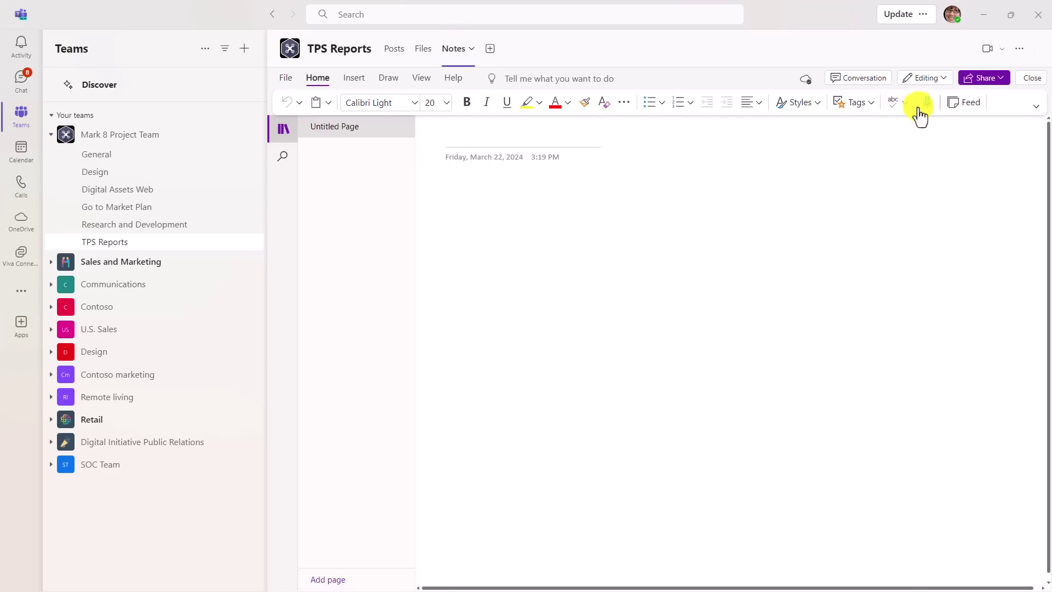
left_click(926, 78)
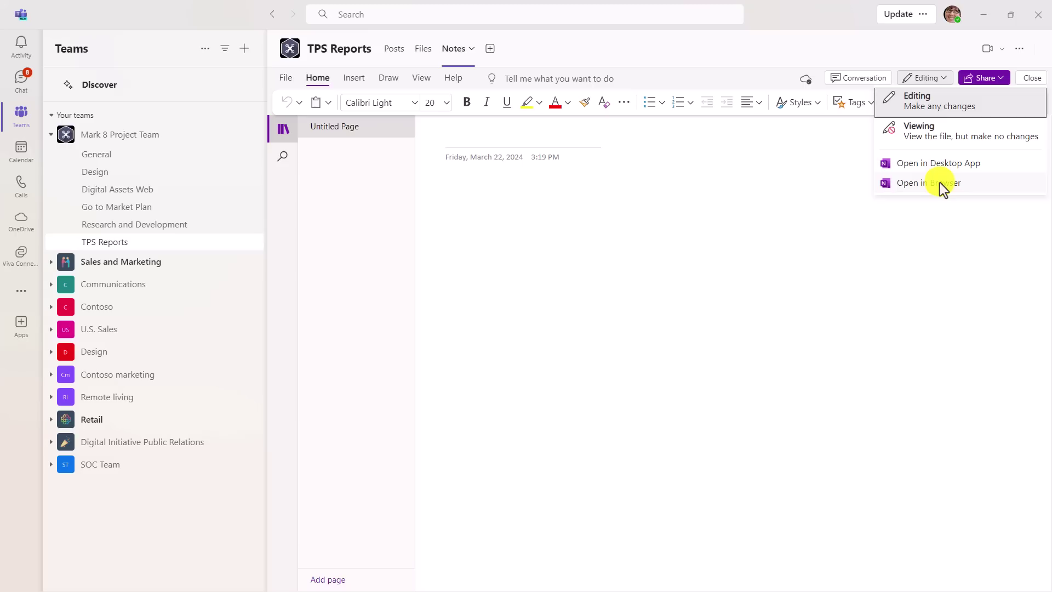
left_click(567, 131)
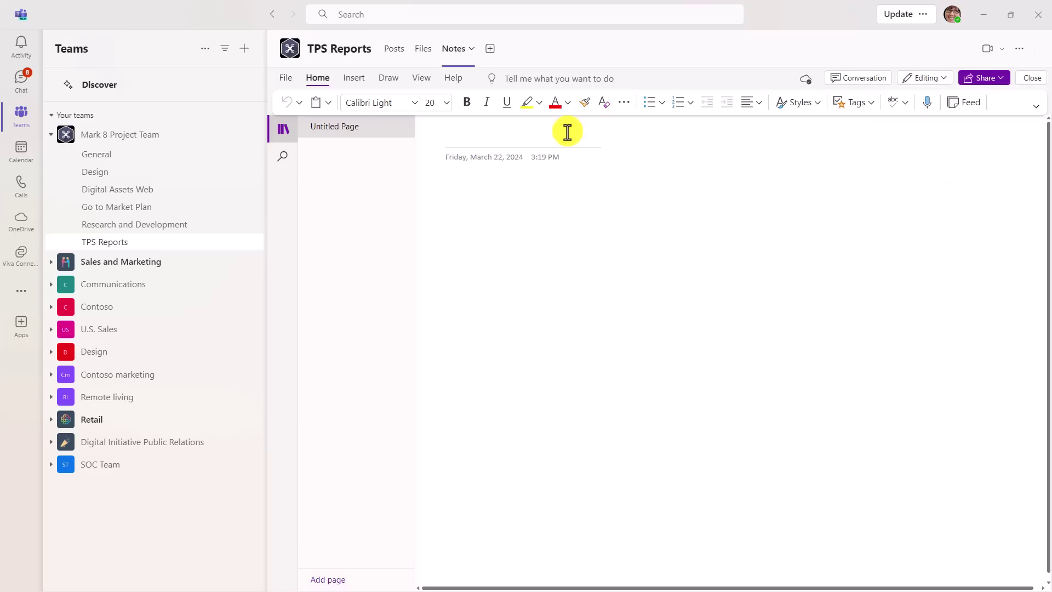